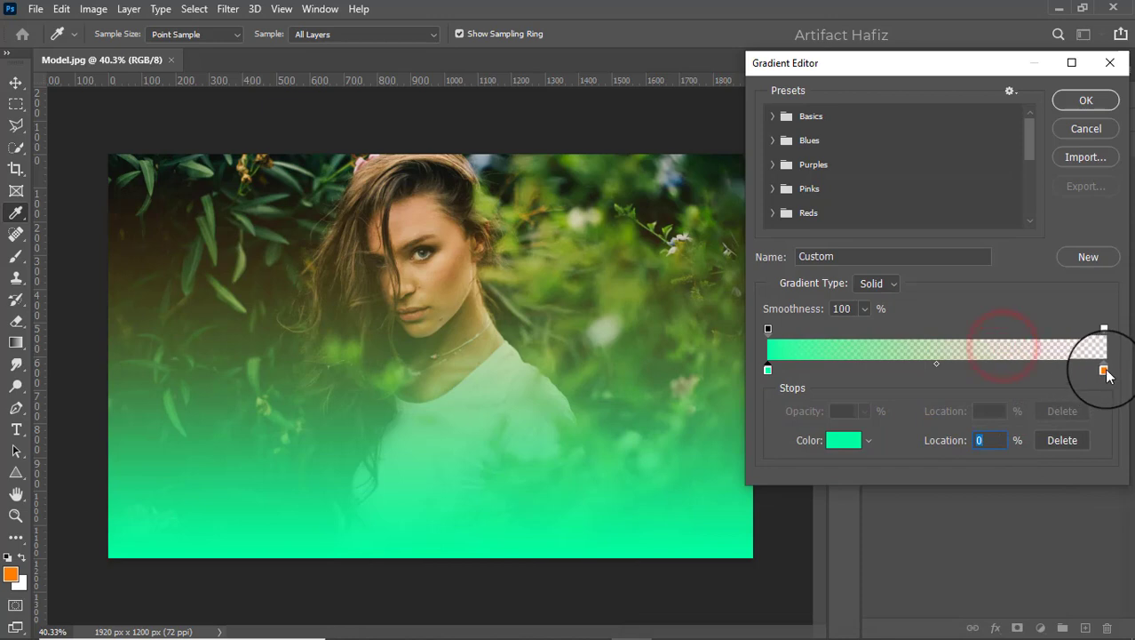
Step: Change the gradient's end color stop to dark blue 102f7c
click(844, 440)
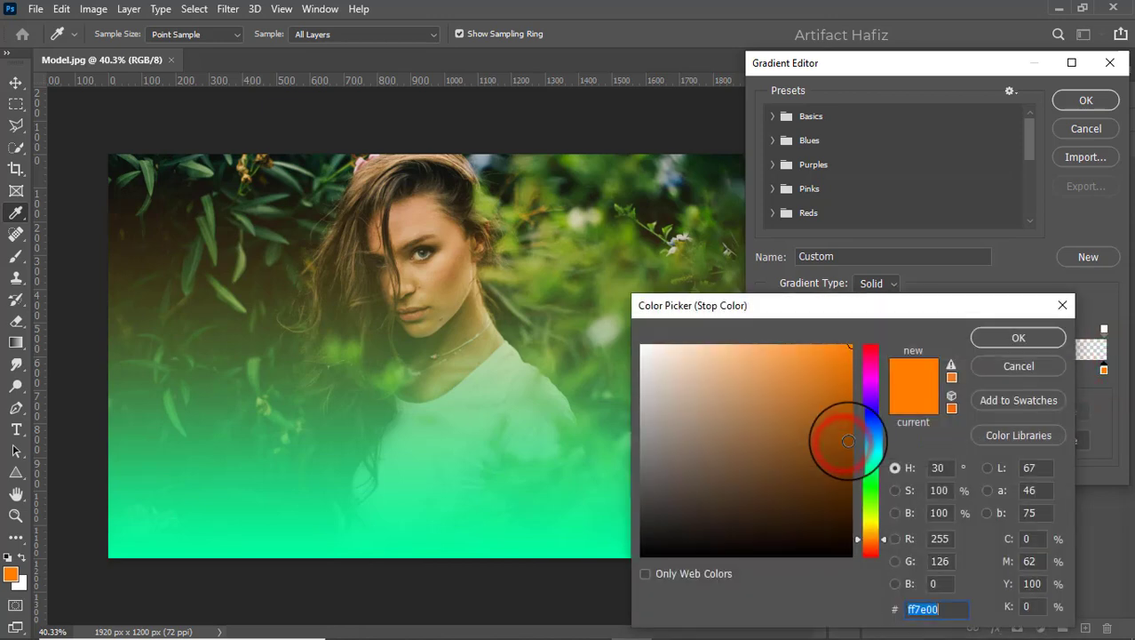
drag(870, 474, 870, 433)
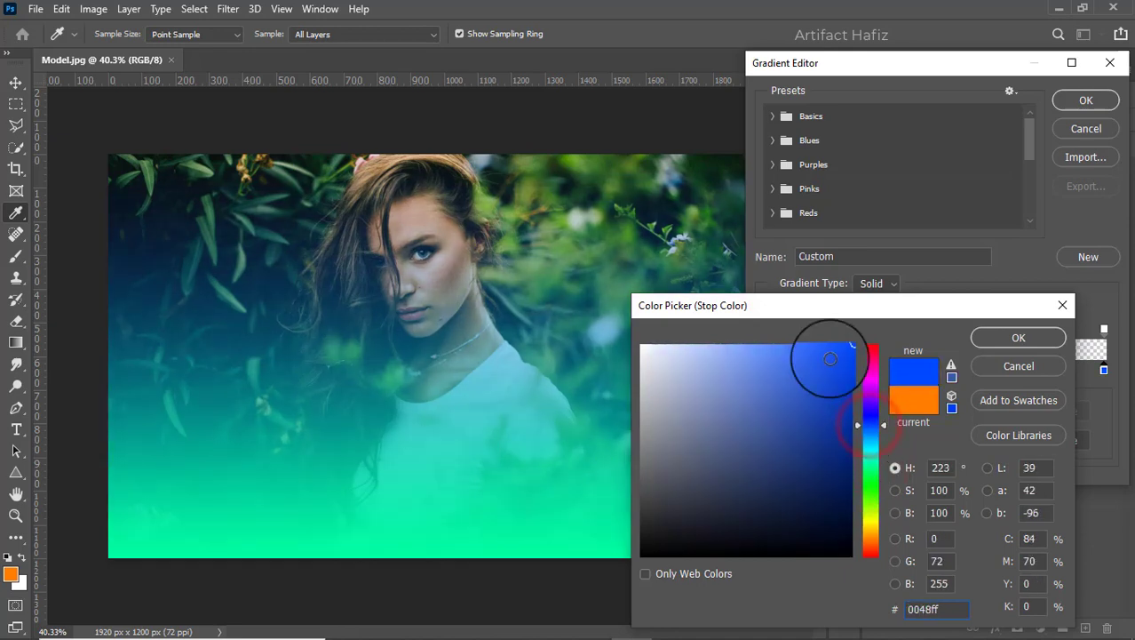
mouse_move(844, 363)
mouse_down()
mouse_move(801, 464)
mouse_move(824, 416)
mouse_move(826, 454)
mouse_up()
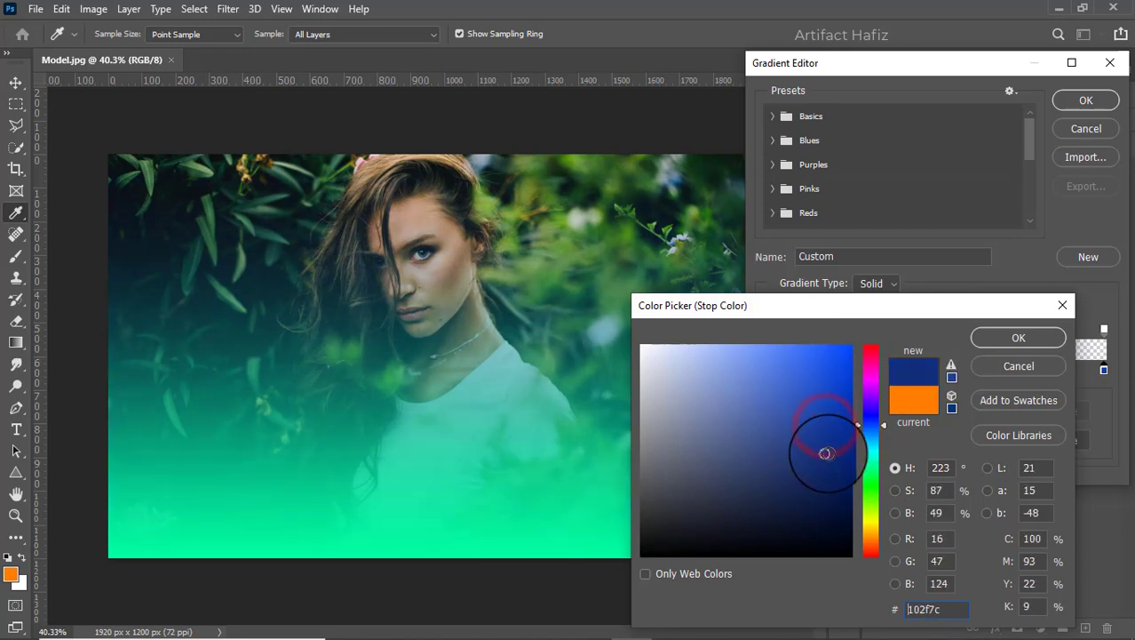
click(1001, 337)
Step: Keep the gradient's end opacity stop at 0% and apply the 90° linear gradient fill
click(1104, 329)
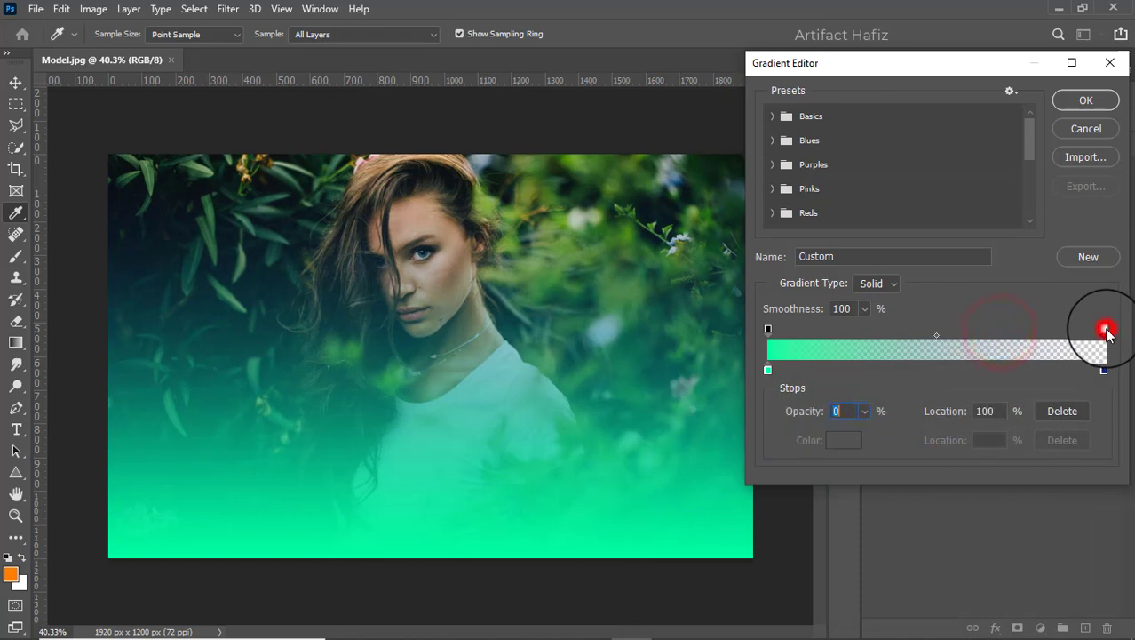
click(865, 411)
drag(865, 411, 851, 437)
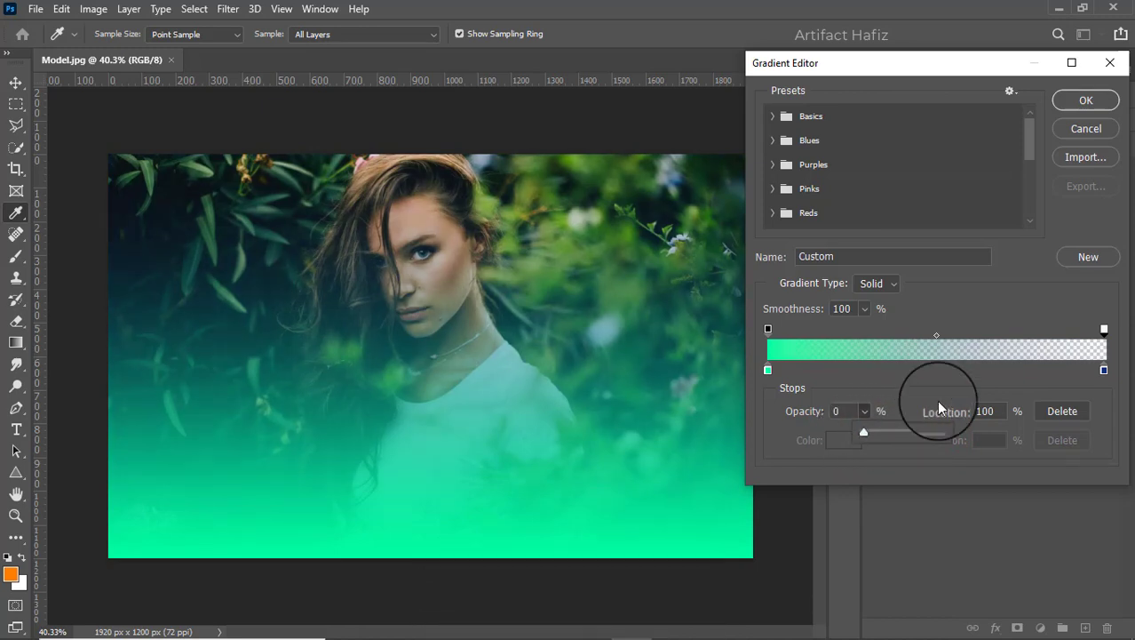
click(1086, 101)
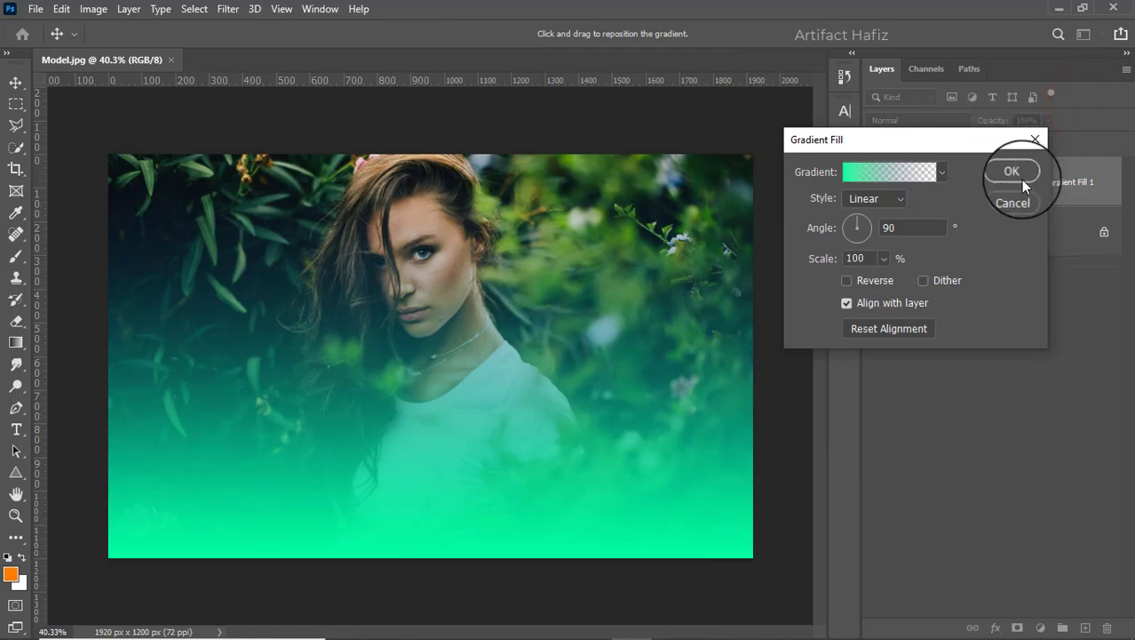
click(1013, 172)
Step: Set the gradient fill layer's blend mode to Screen and toggle its visibility to compare the effect
click(917, 121)
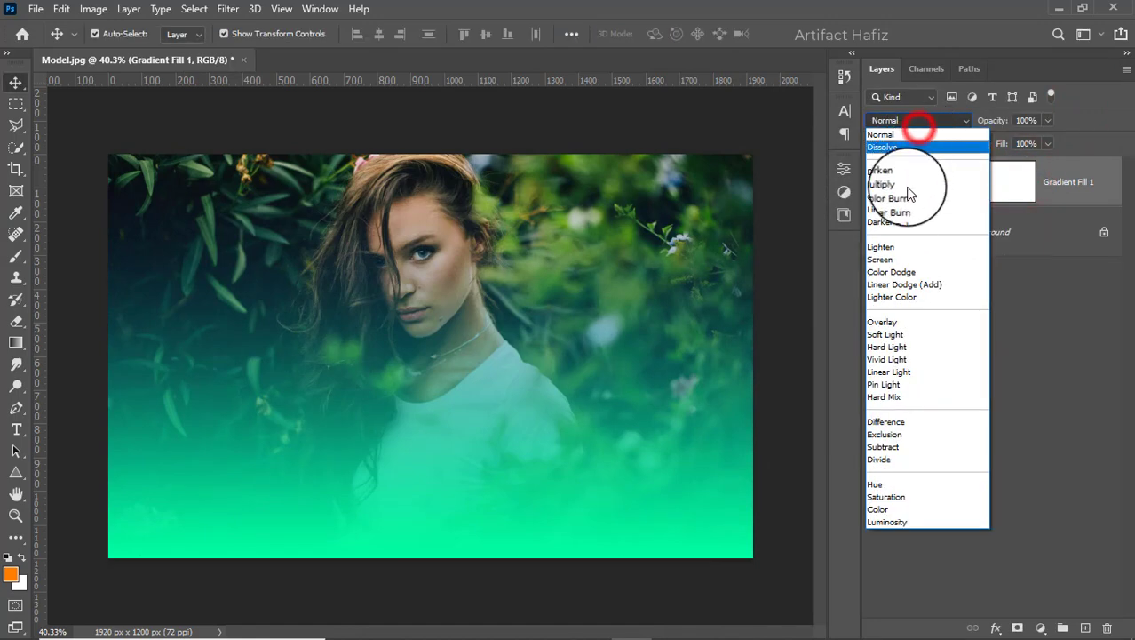
click(880, 260)
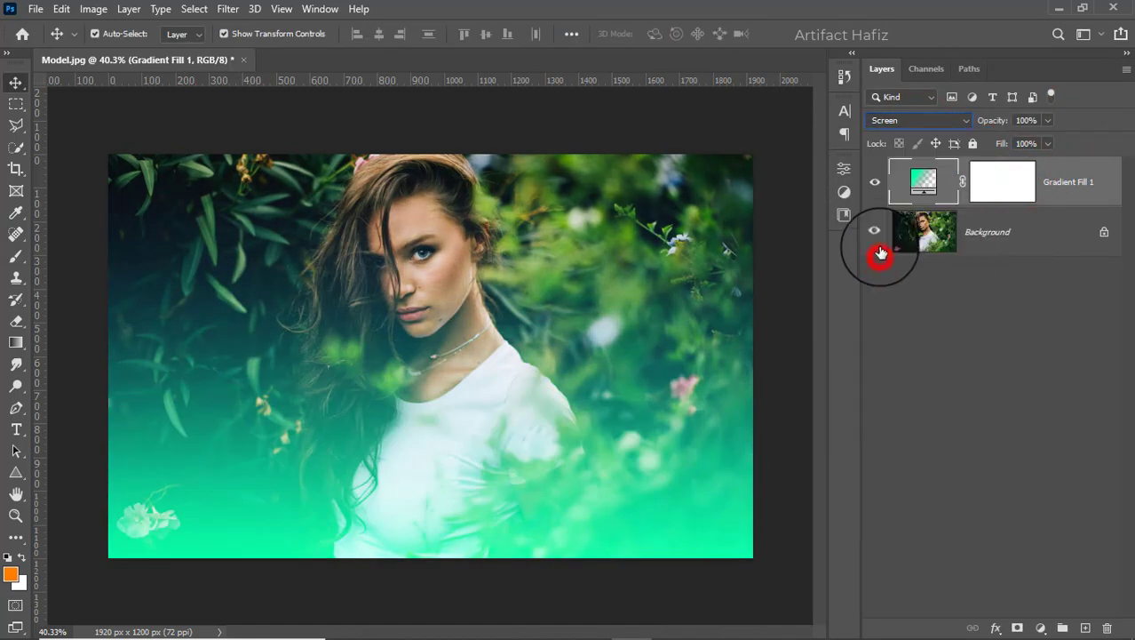
click(875, 184)
click(875, 184)
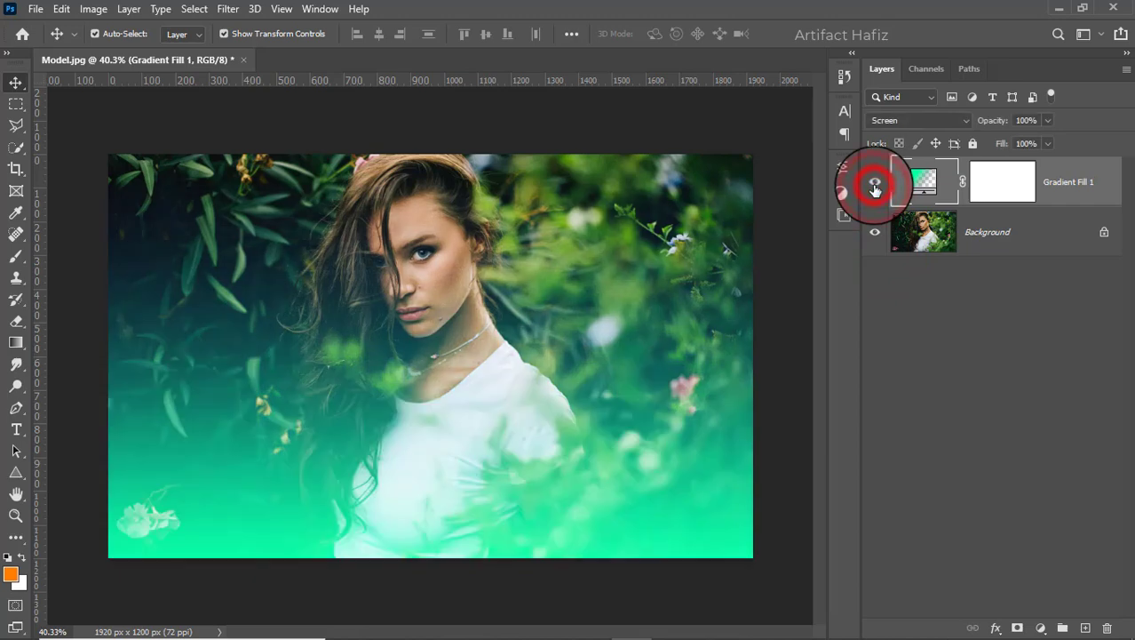
Step: Reopen the gradient fill settings and try the Radial, Angle and Reflected styles
double_click(923, 181)
click(875, 200)
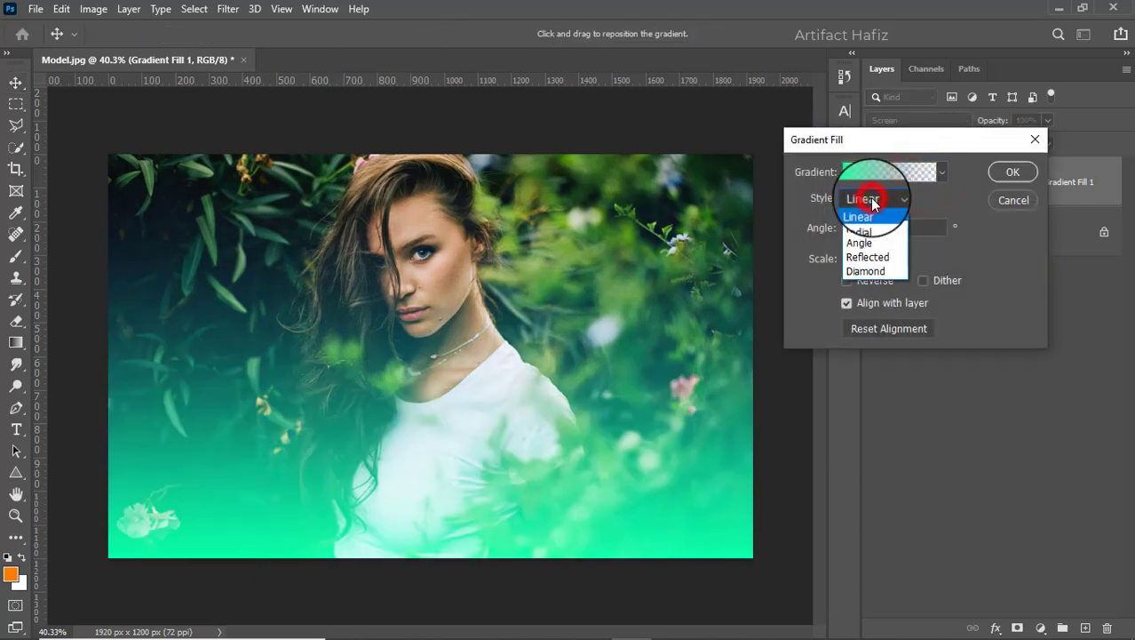
click(867, 225)
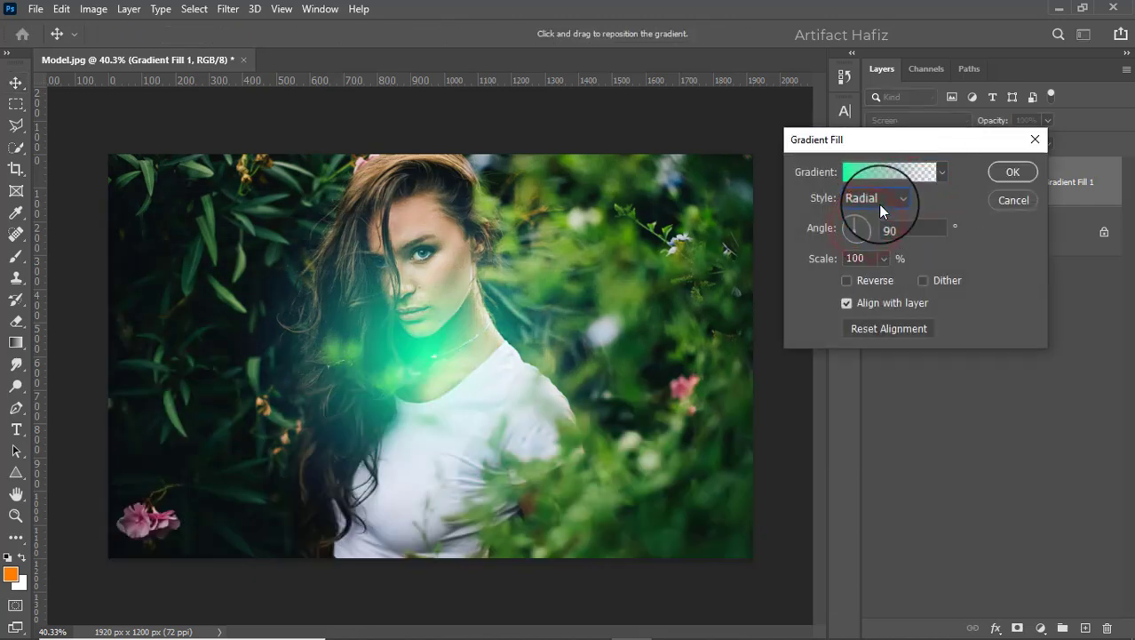
click(878, 199)
click(871, 242)
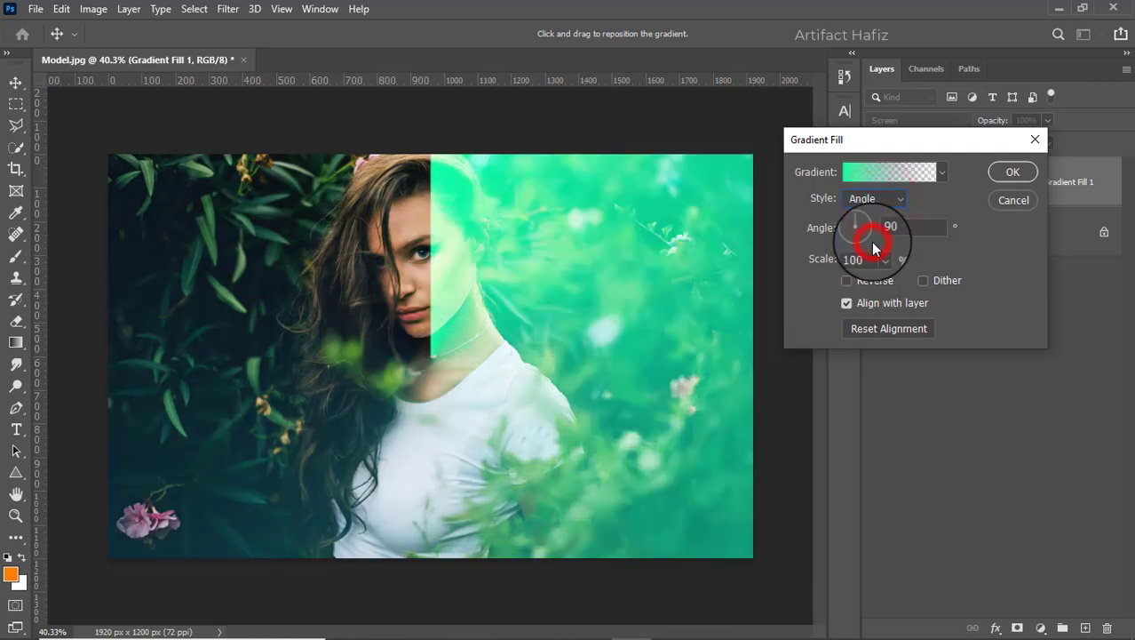
click(880, 200)
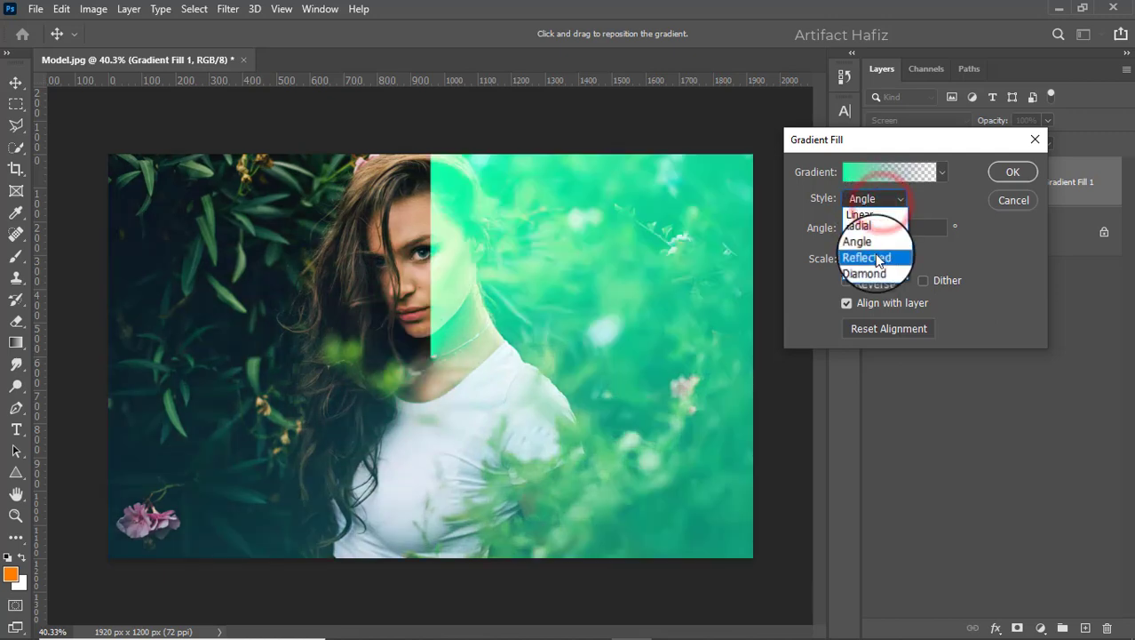
click(866, 259)
Step: Try the Diamond gradient style, checking the gradient's stops without editing them
click(879, 179)
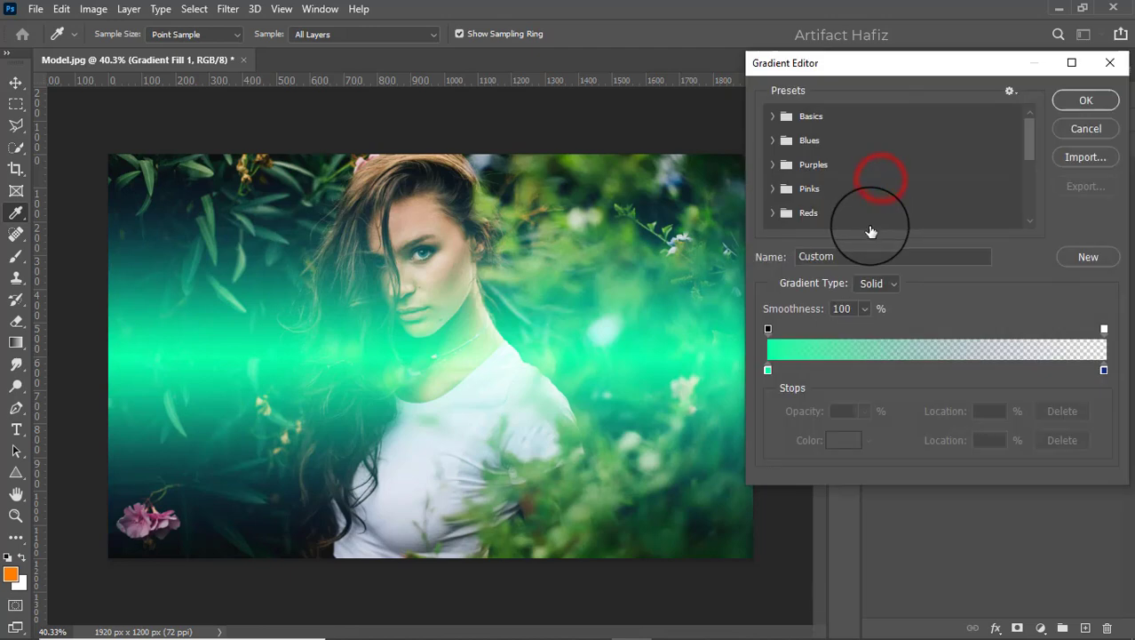
click(1069, 129)
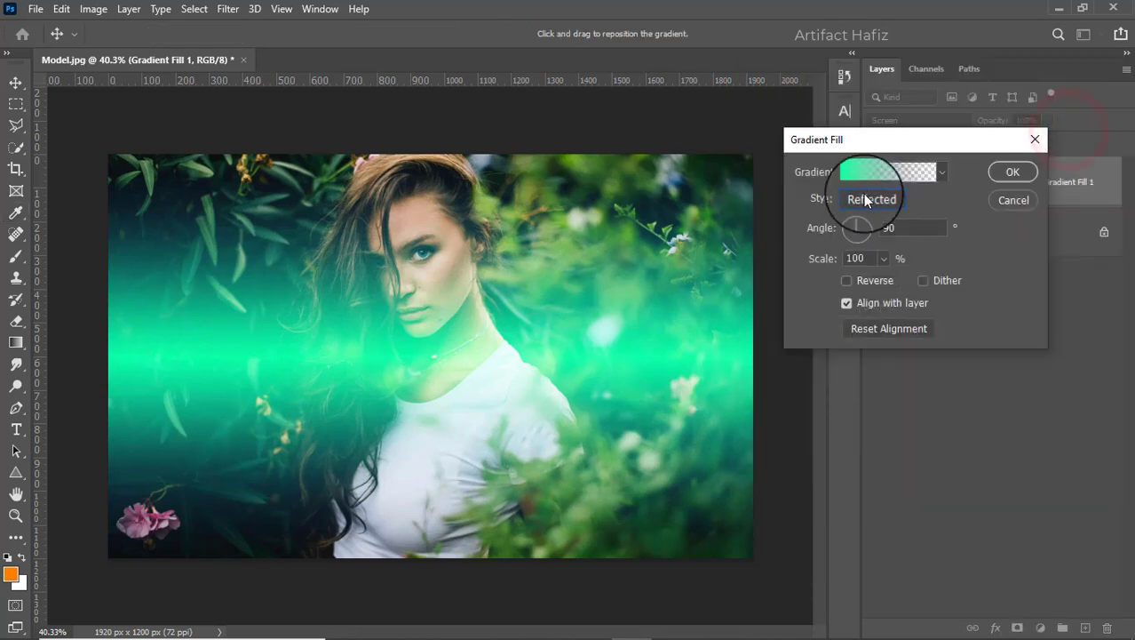
click(876, 198)
click(868, 266)
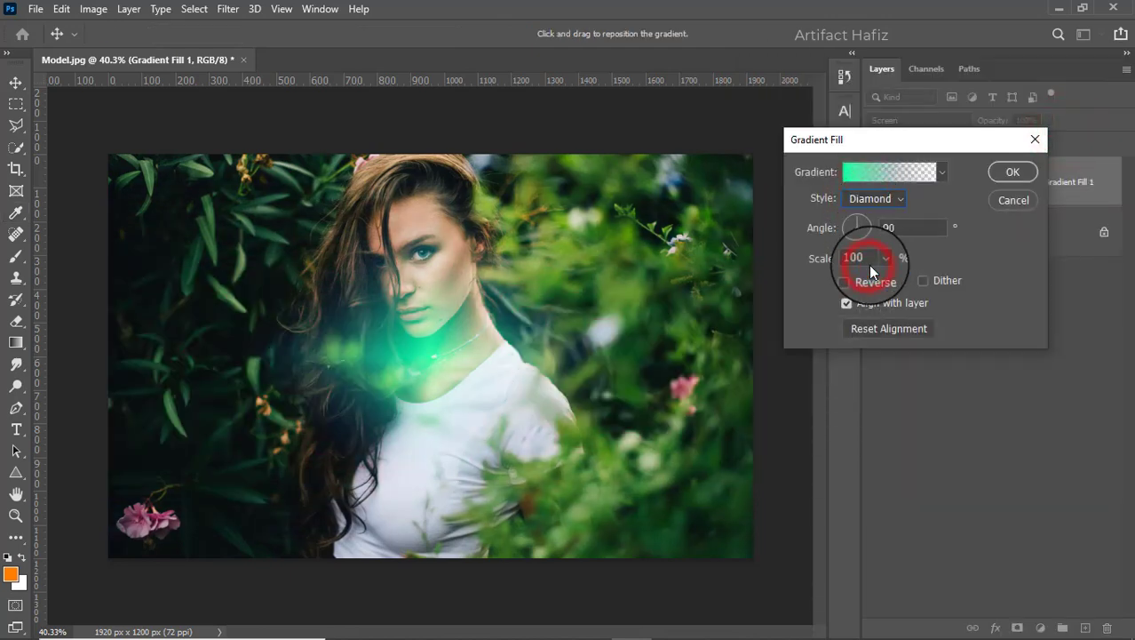
click(888, 179)
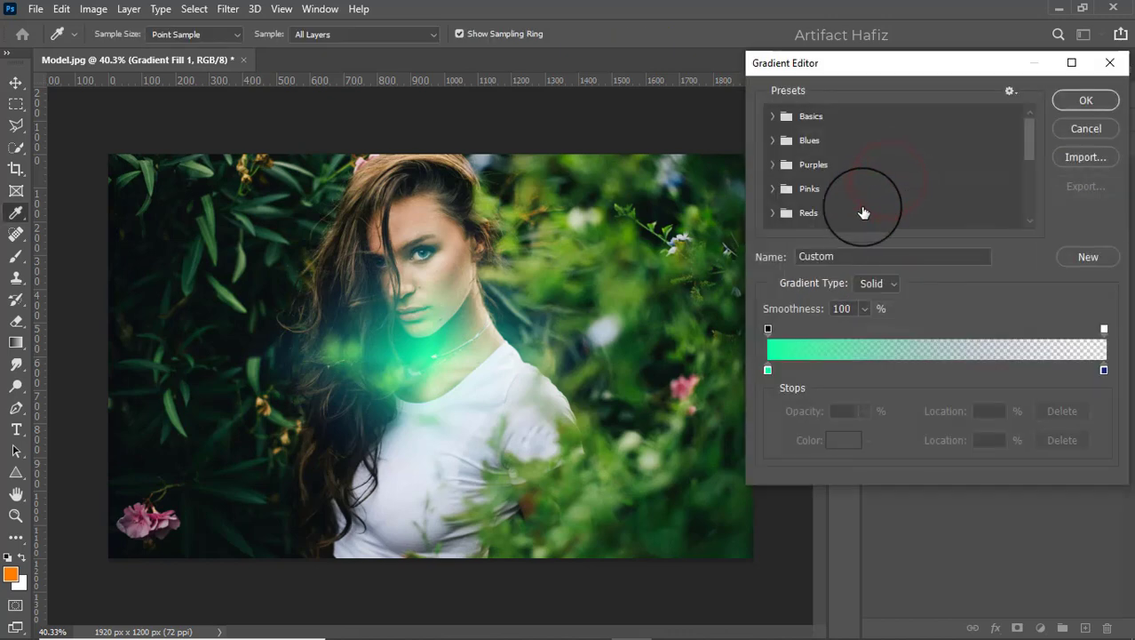
click(1077, 130)
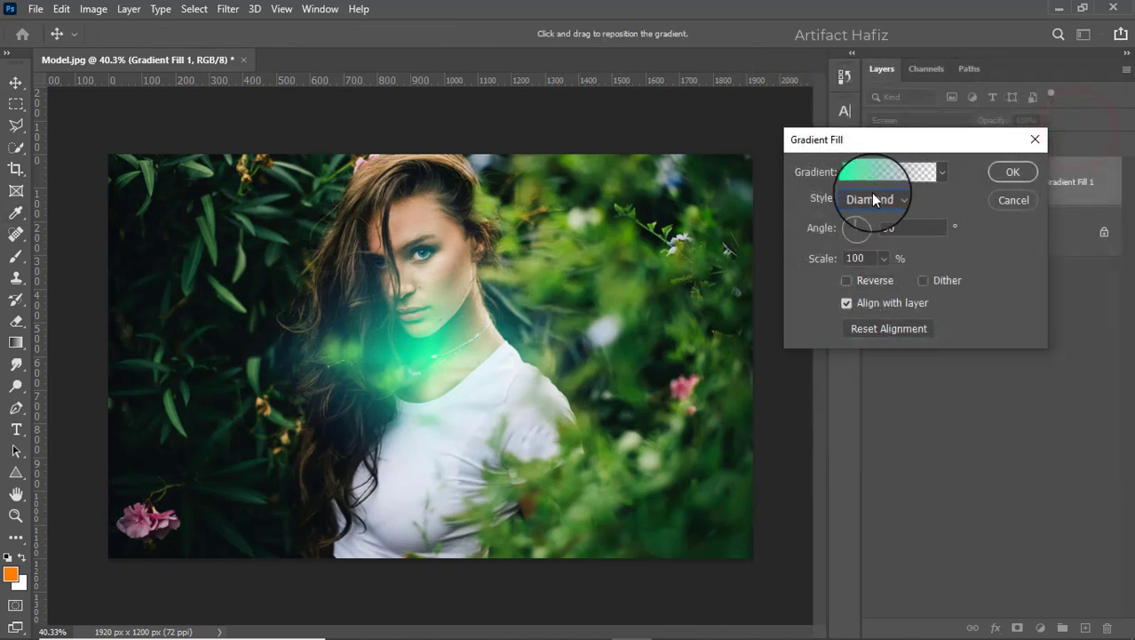
Step: Try the Radial style once more and return the gradient fill to Linear
click(874, 196)
click(870, 229)
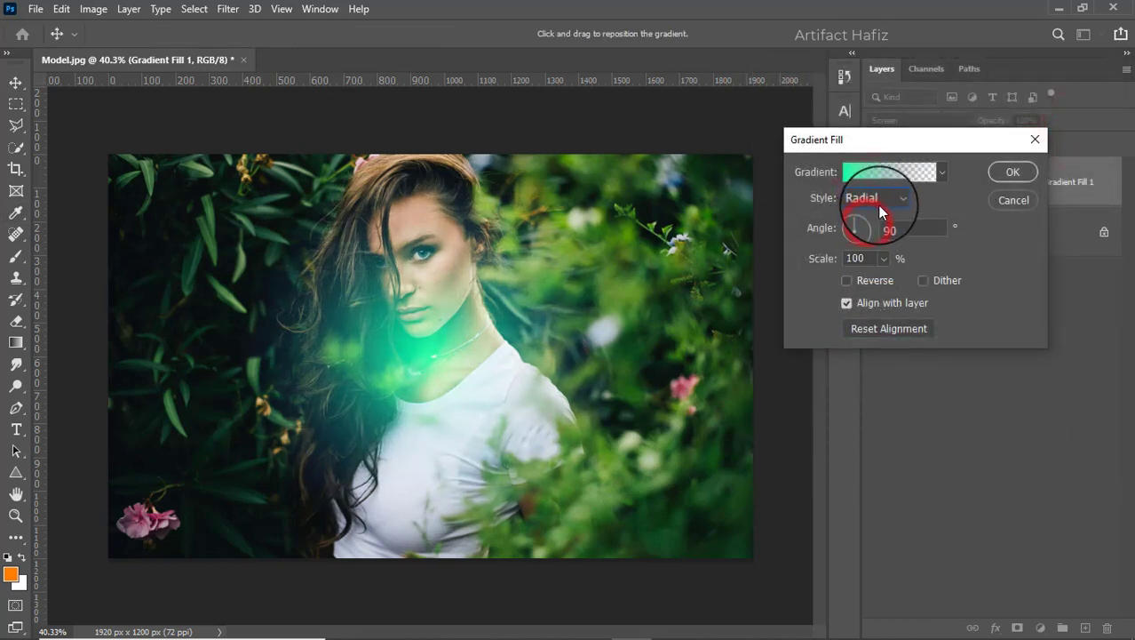
click(889, 199)
click(893, 213)
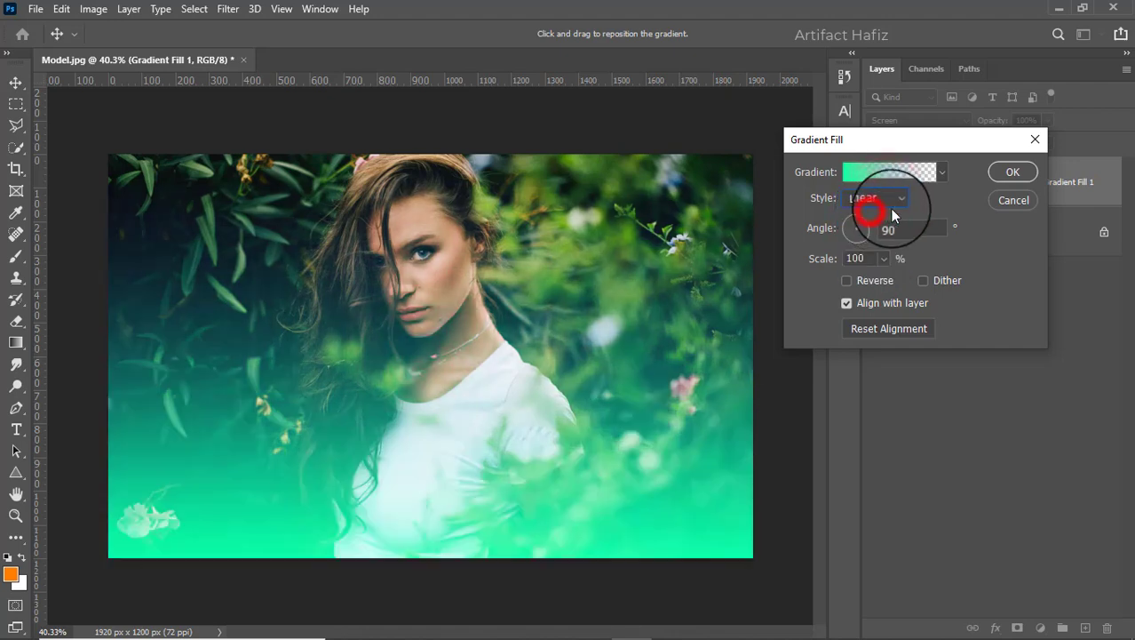
Step: Rotate the gradient fill to an angle of 169.95° and lower its layer opacity to 58%
drag(855, 226, 848, 223)
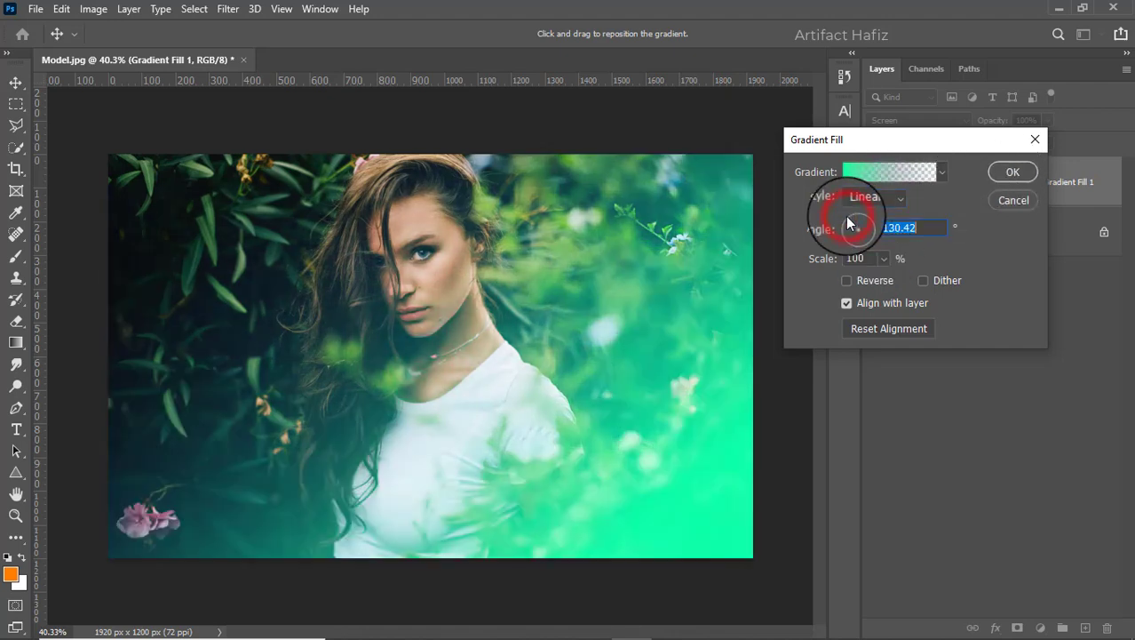
click(867, 222)
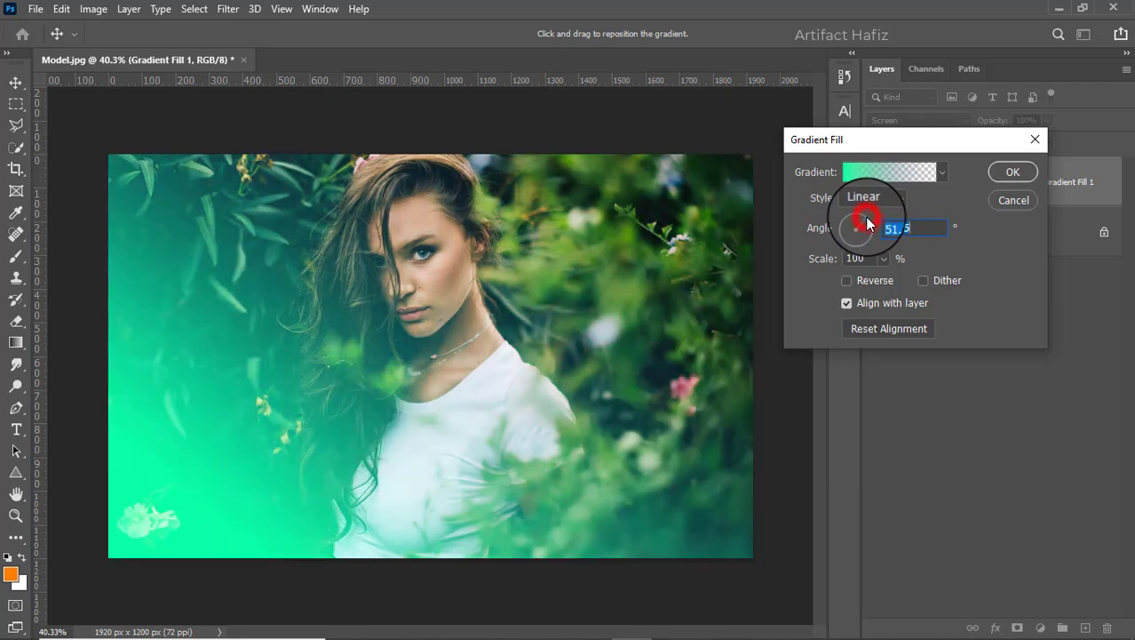
click(849, 226)
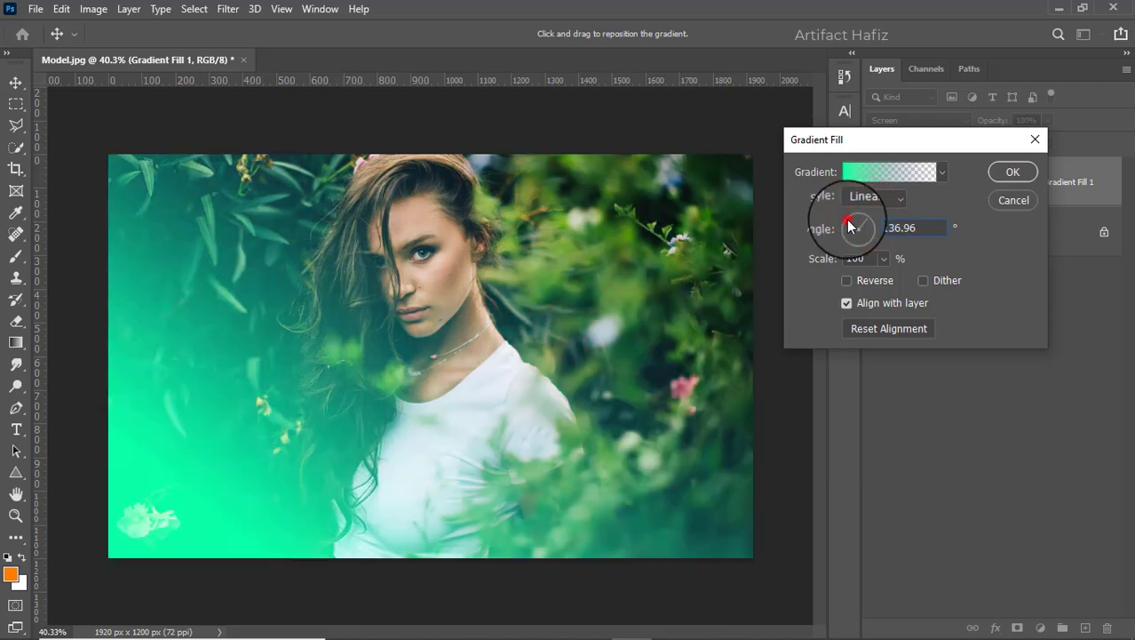
drag(843, 226, 844, 233)
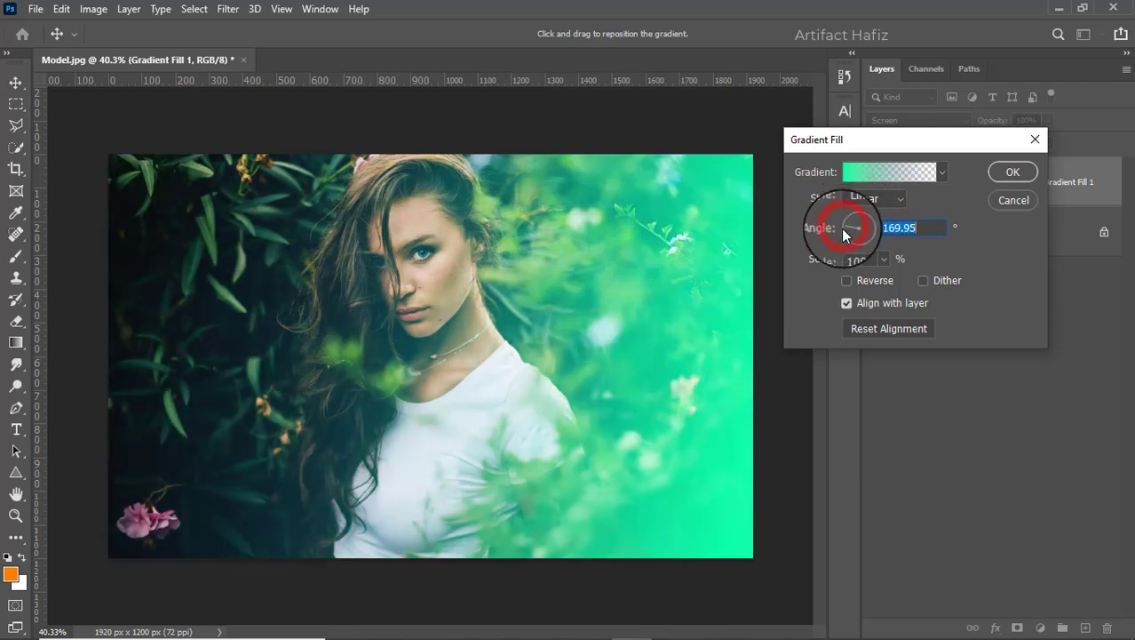
click(1005, 173)
click(1049, 119)
drag(1044, 140, 1015, 143)
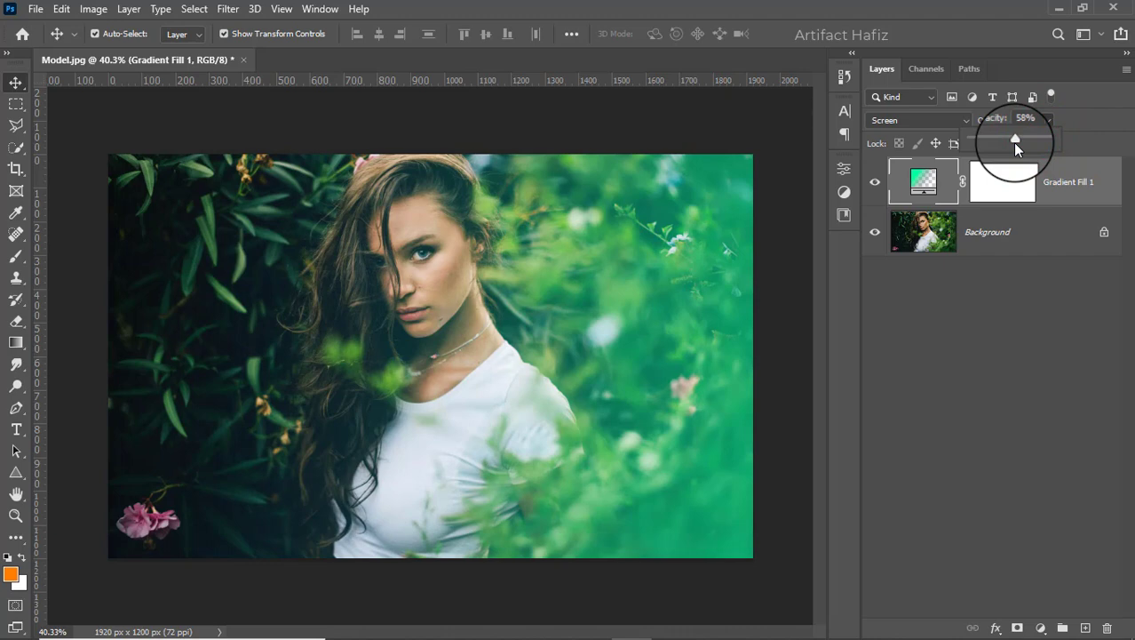
Step: Target the gradient layer's mask with a Soft Round brush at 21% opacity, using black as the foreground color
click(1004, 182)
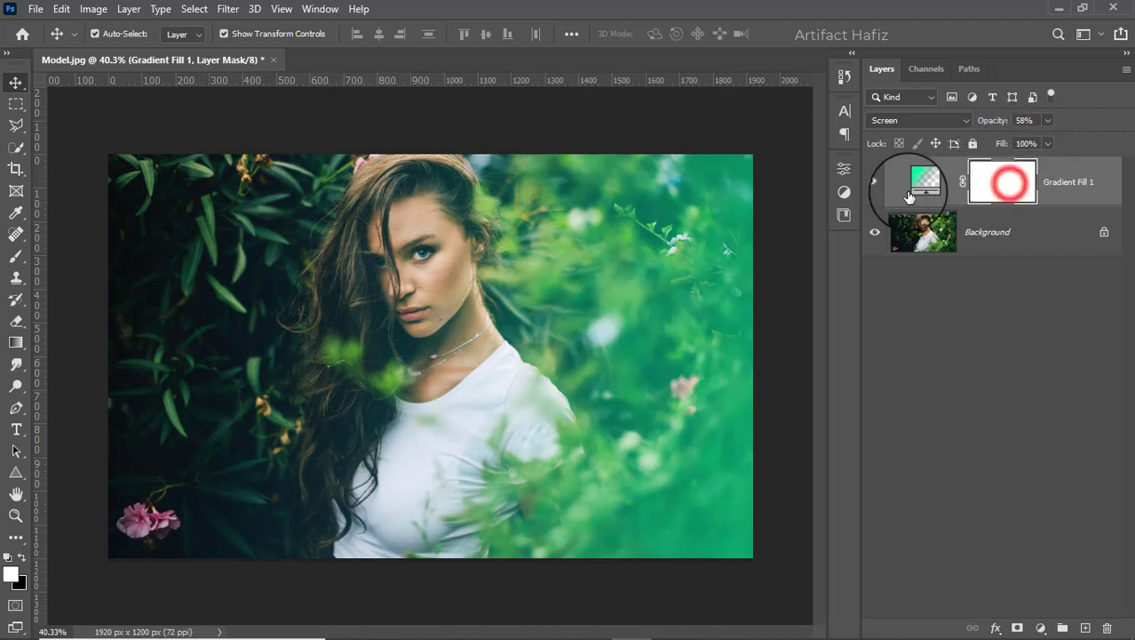
click(15, 255)
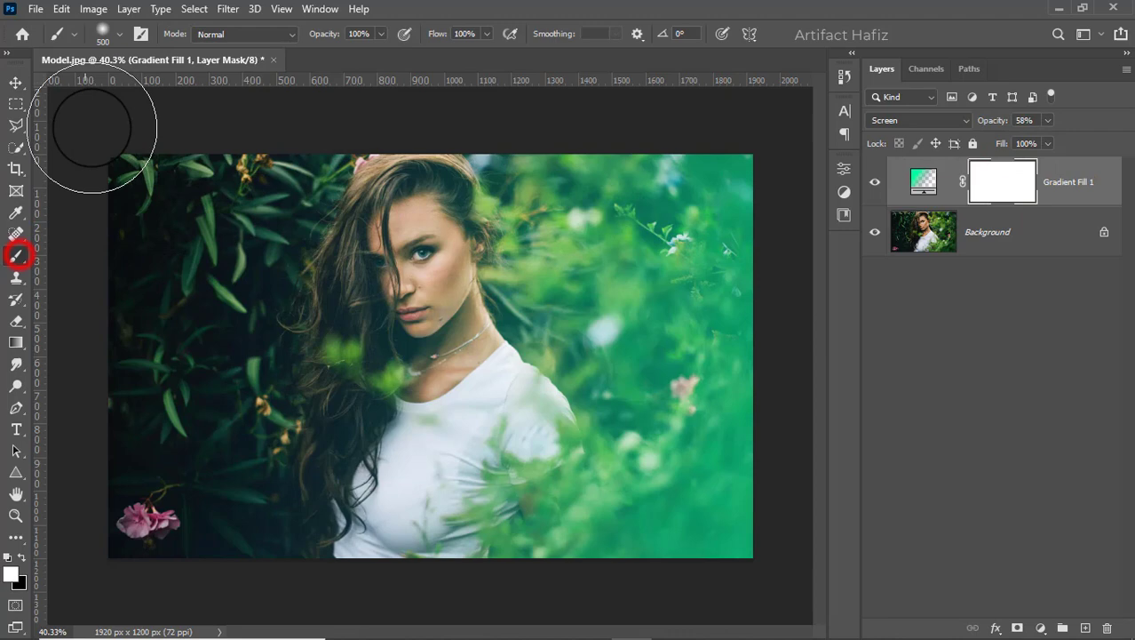
click(118, 33)
click(111, 223)
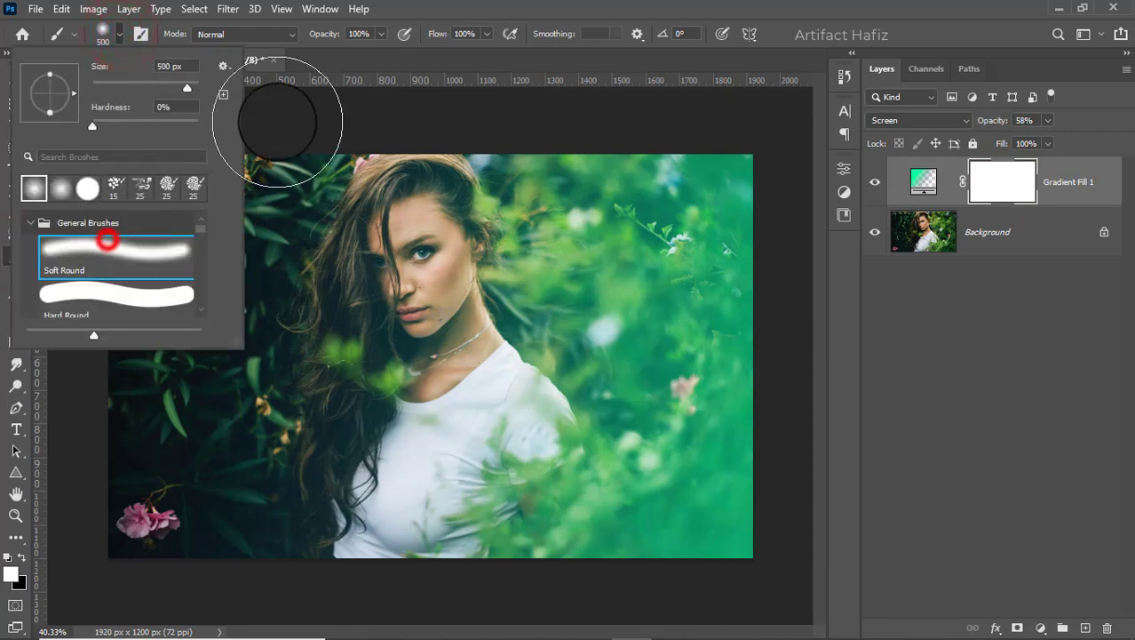
click(381, 34)
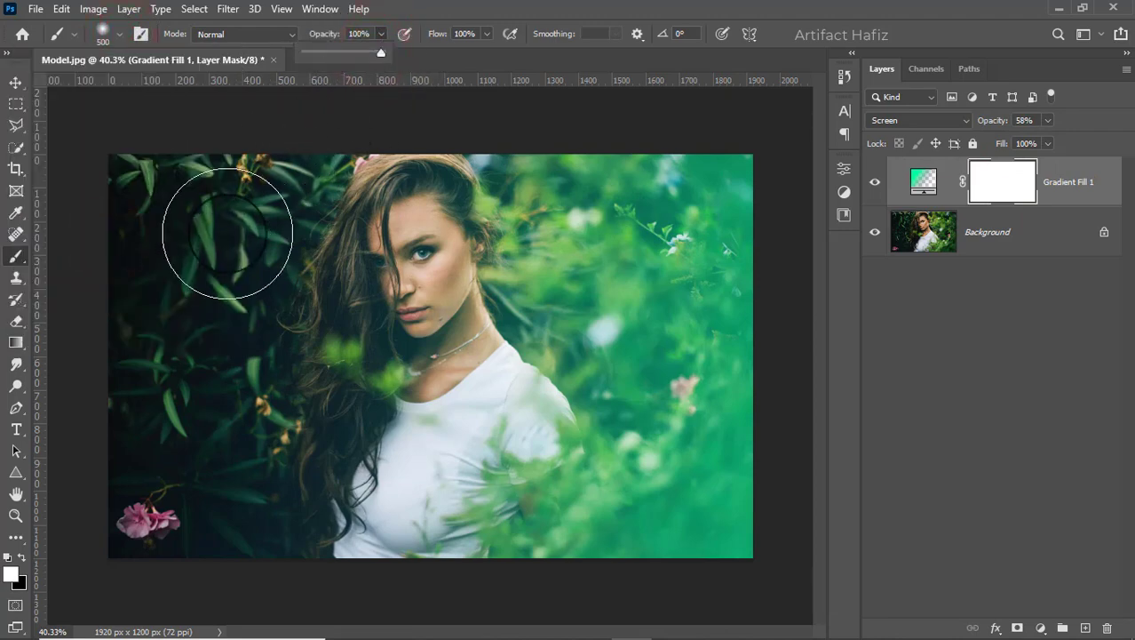
drag(321, 59, 315, 57)
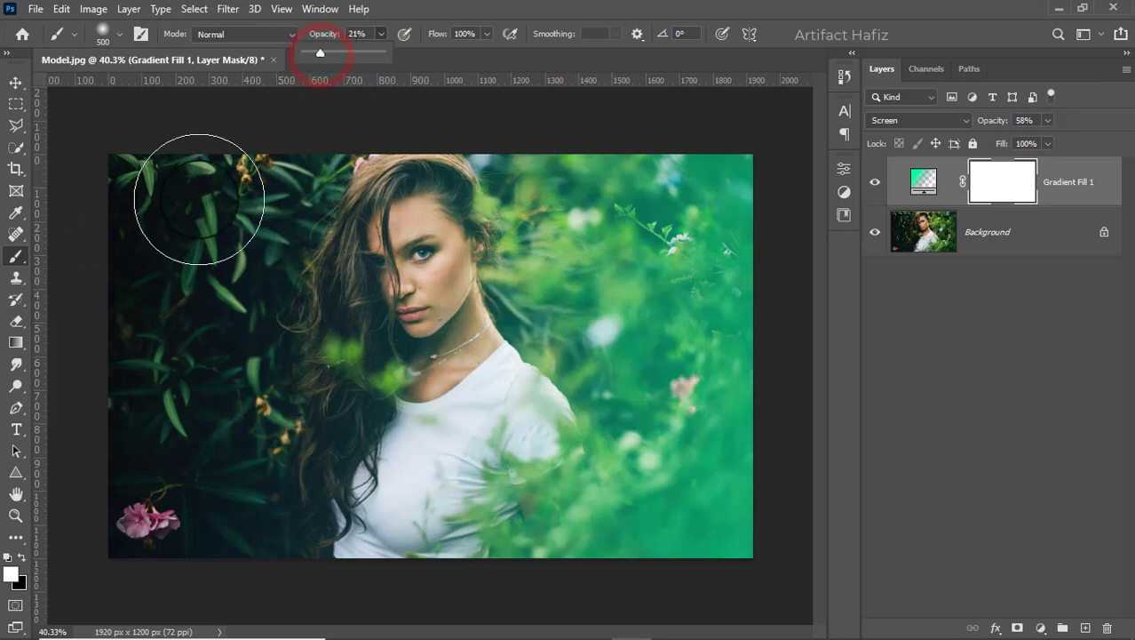
click(21, 552)
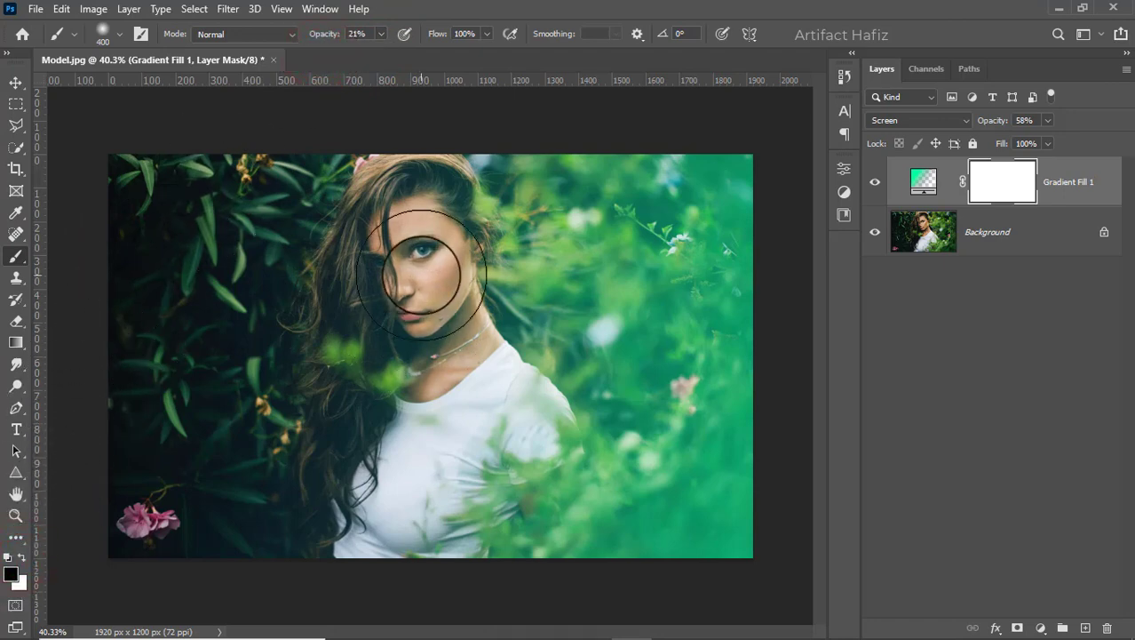
Step: Paint on the mask over the woman's face with a 300 px brush and compare by toggling the layer's visibility
key(bracketleft)
mouse_move(406, 243)
mouse_down()
mouse_move(422, 340)
mouse_move(405, 241)
mouse_up()
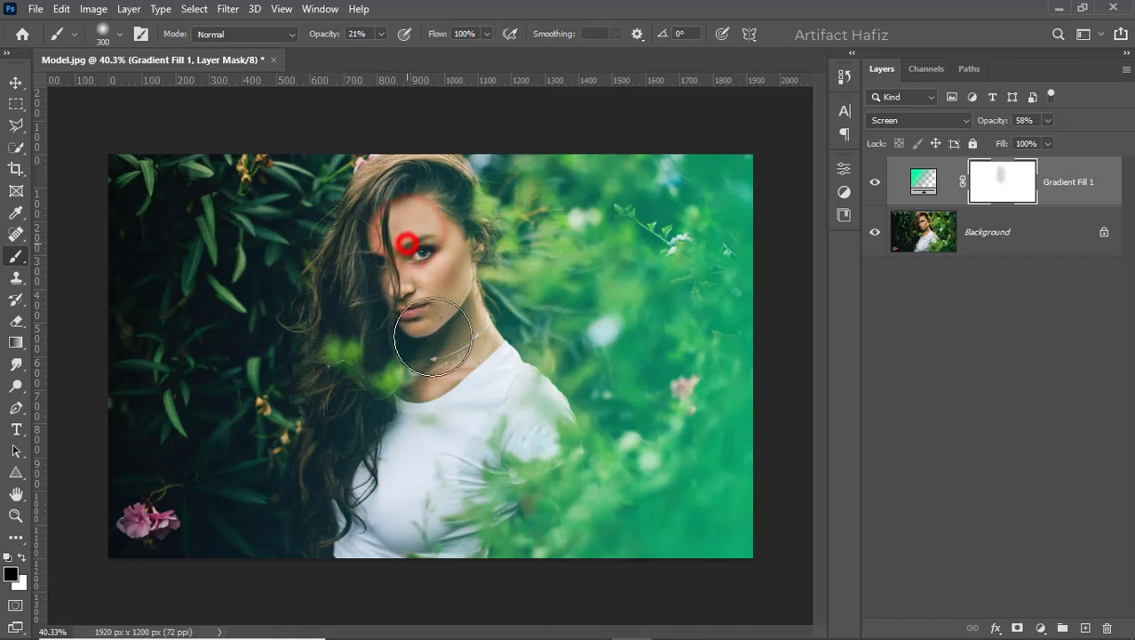
click(431, 299)
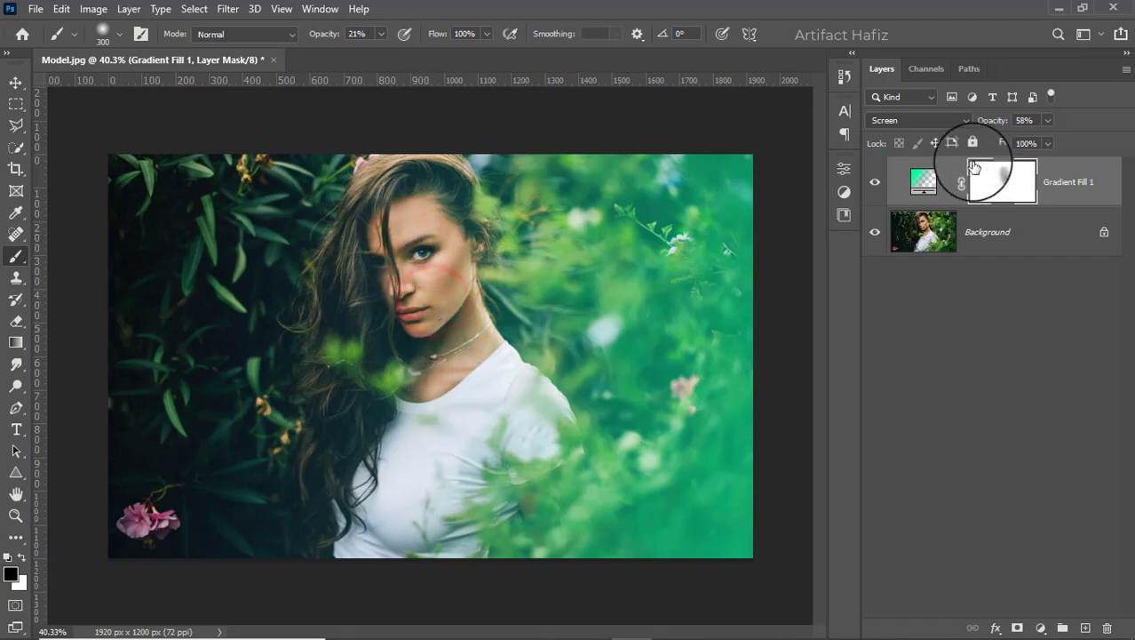
click(876, 183)
click(876, 184)
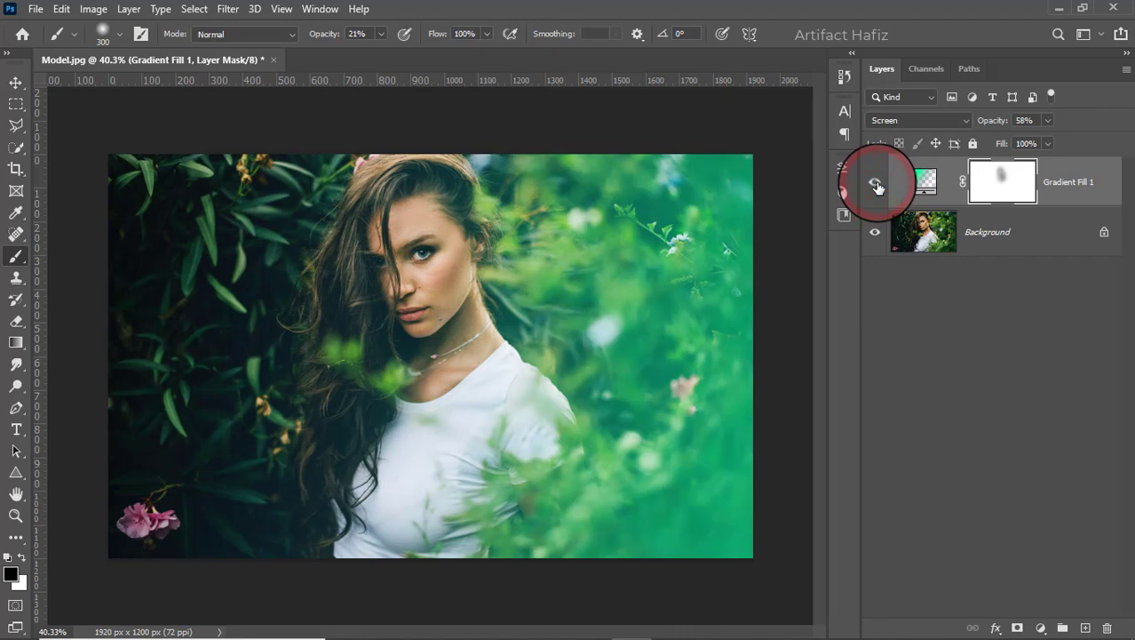
Step: Add a Brightness/Contrast adjustment layer above the gradient fill and set its Brightness to -14
click(1040, 628)
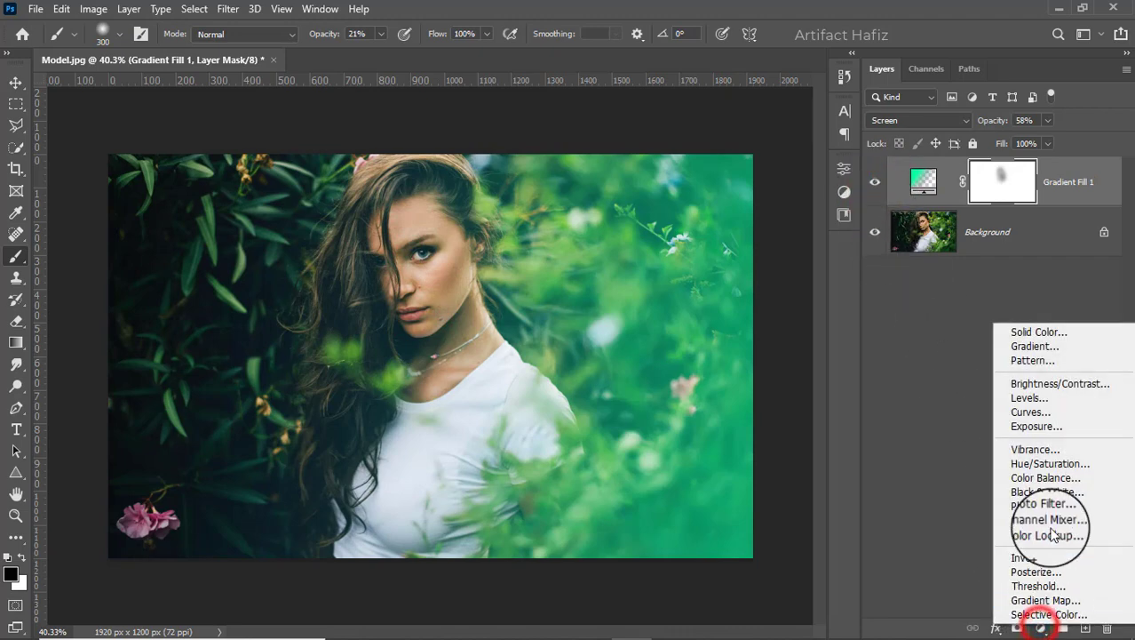
click(1045, 388)
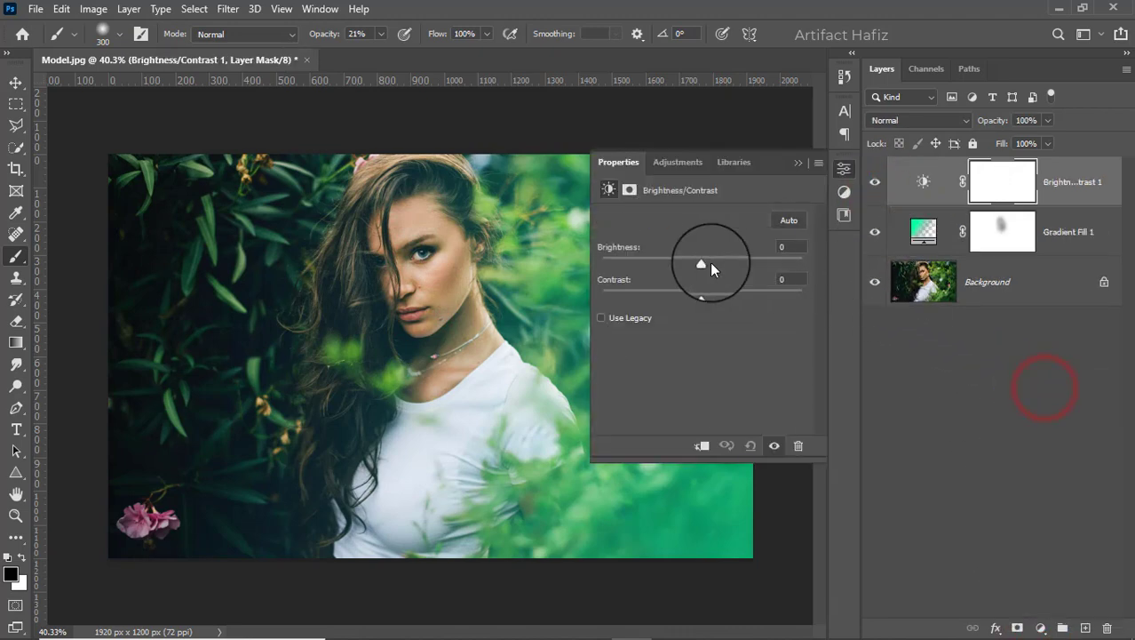
drag(702, 263, 694, 267)
click(794, 177)
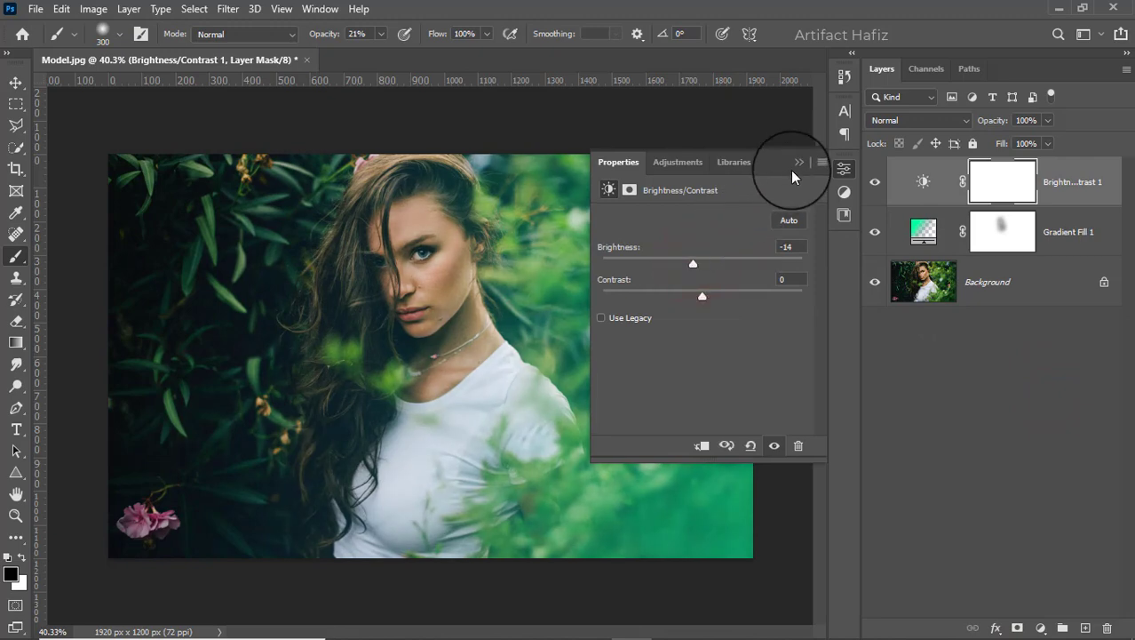
Step: Add a Curves adjustment layer with an anchor point in the shadows and slightly raise the highlights of the RGB curve
click(1040, 628)
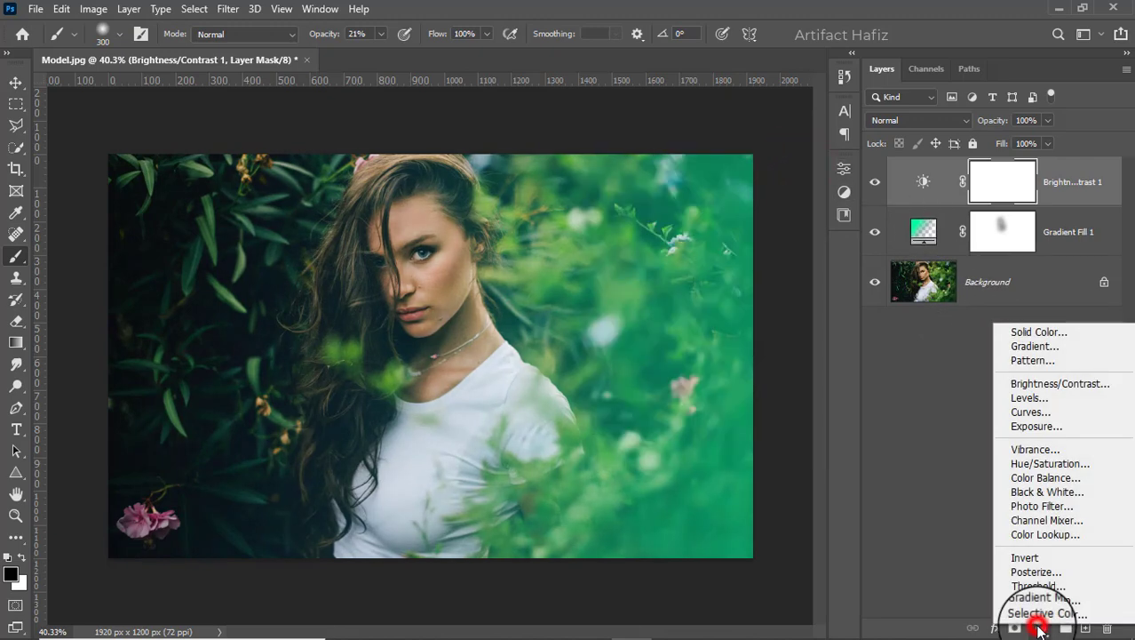
click(1048, 413)
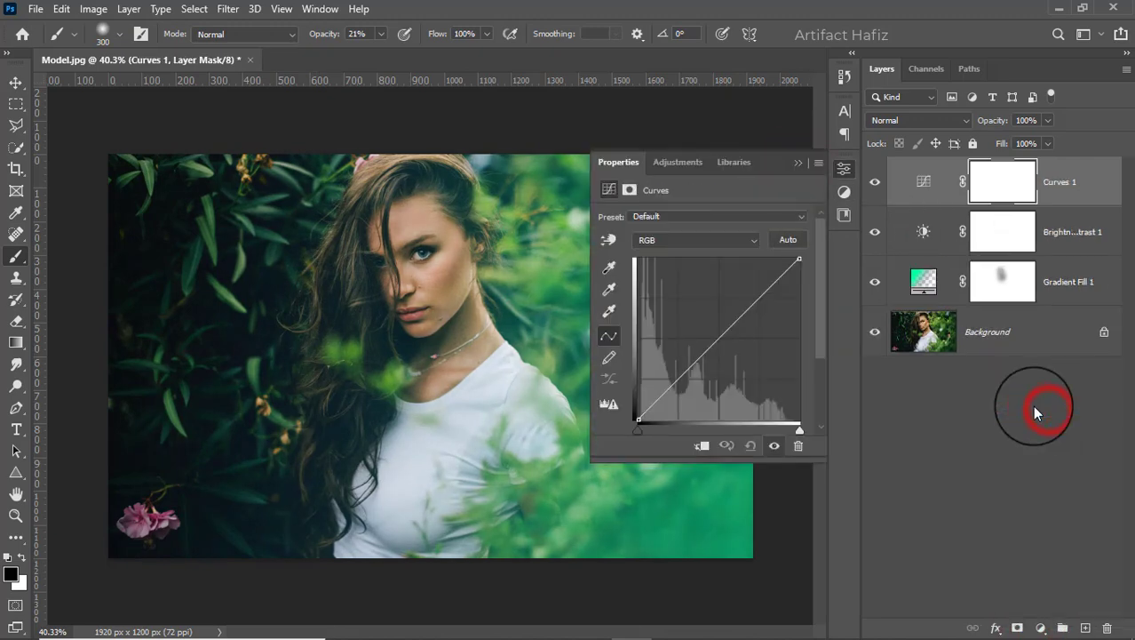
click(678, 382)
drag(755, 300, 760, 292)
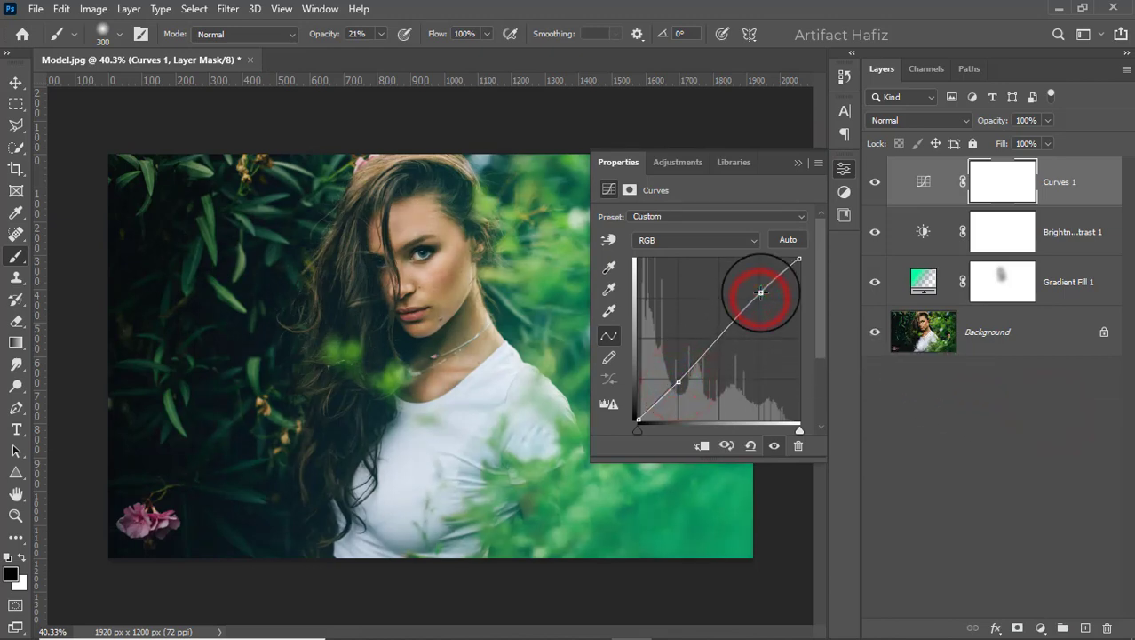
click(799, 165)
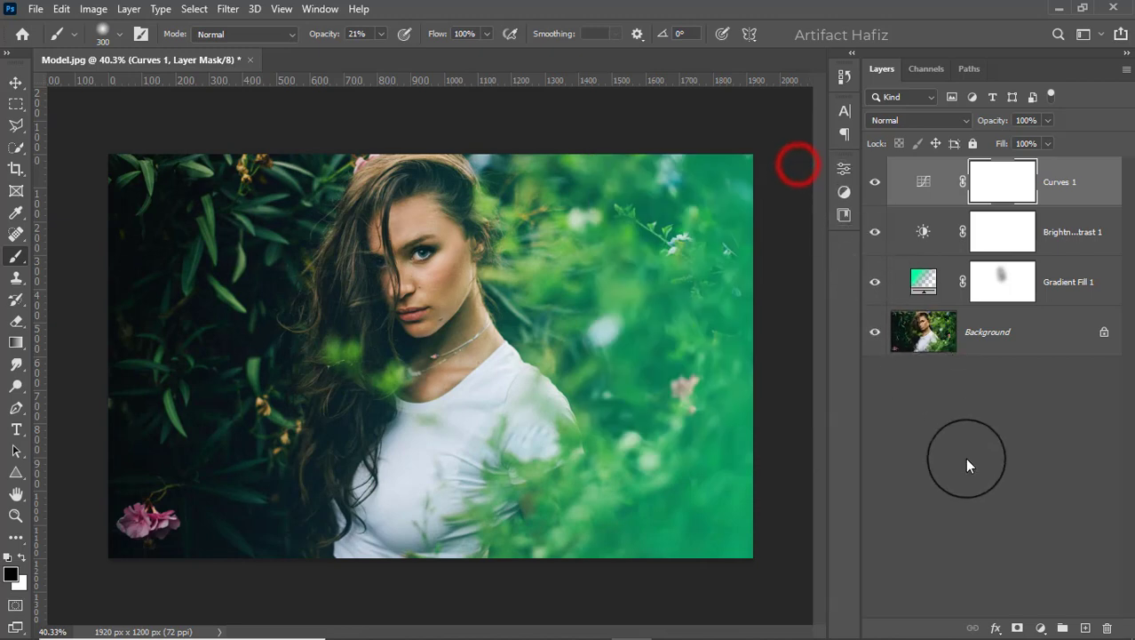
Step: Add a Color Lookup adjustment layer using the Soft_Warming.look 3DLUT and compare by toggling its visibility
click(1037, 626)
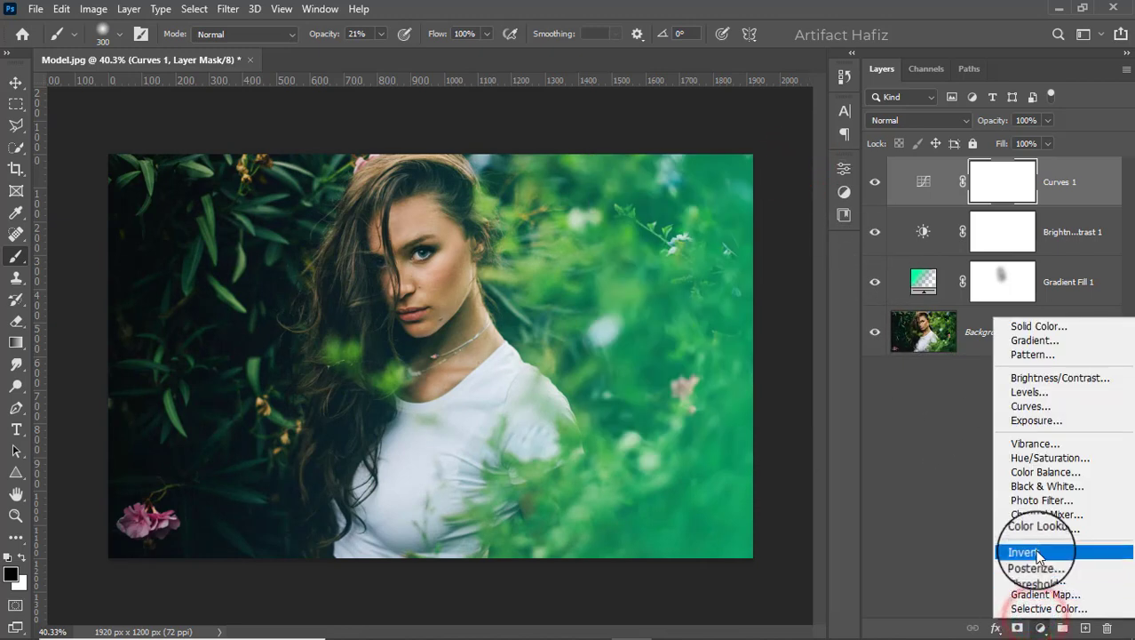
click(1004, 526)
click(697, 220)
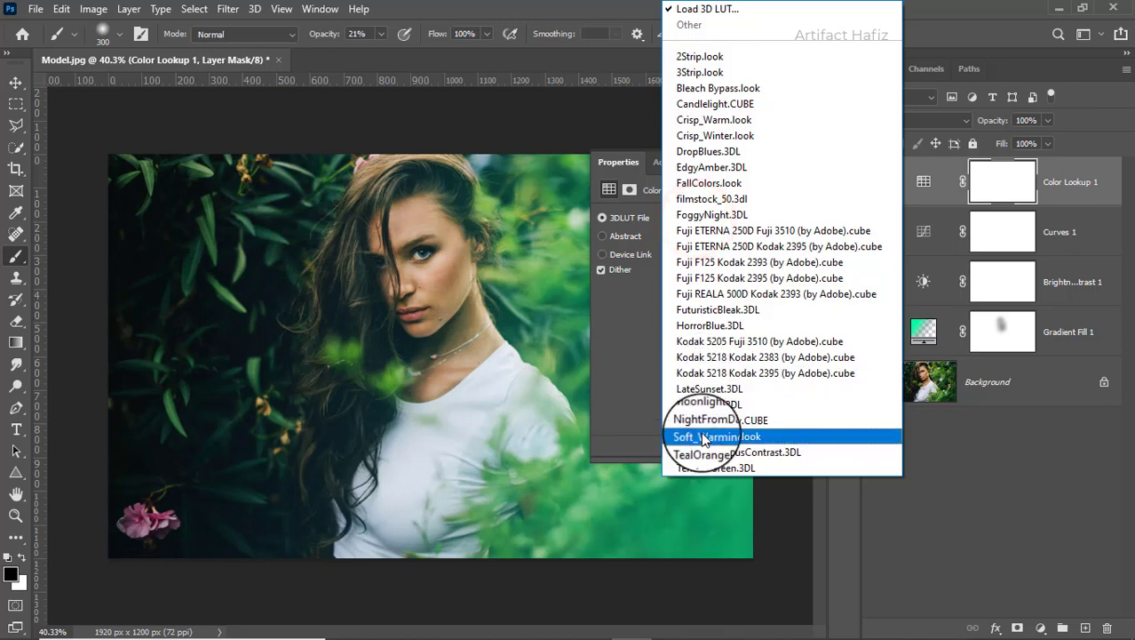
click(704, 436)
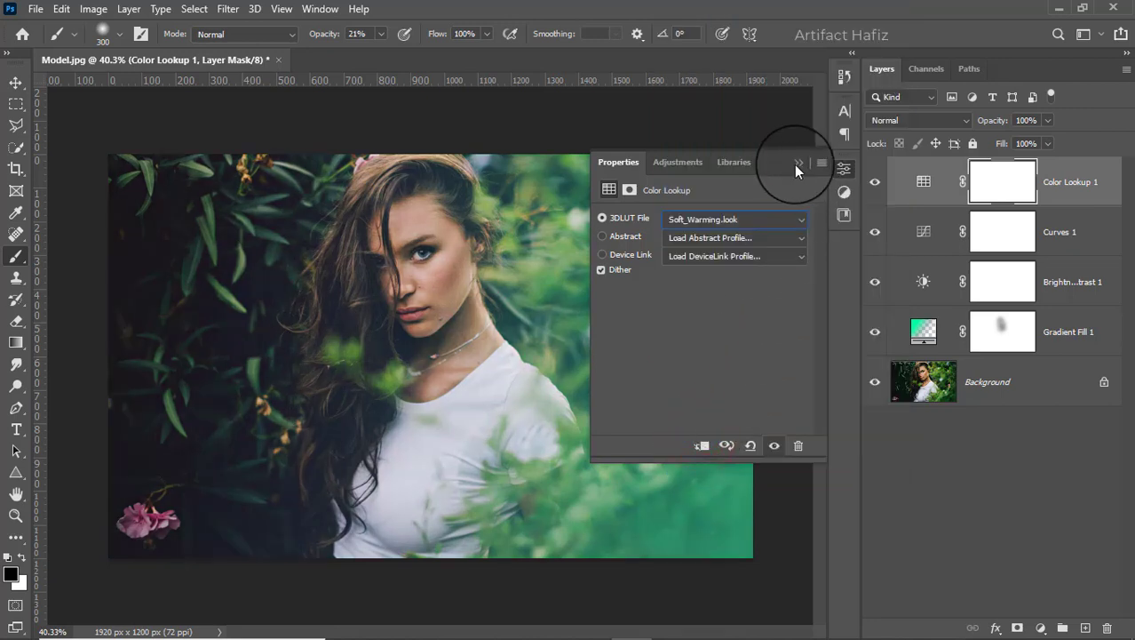
click(797, 163)
click(875, 183)
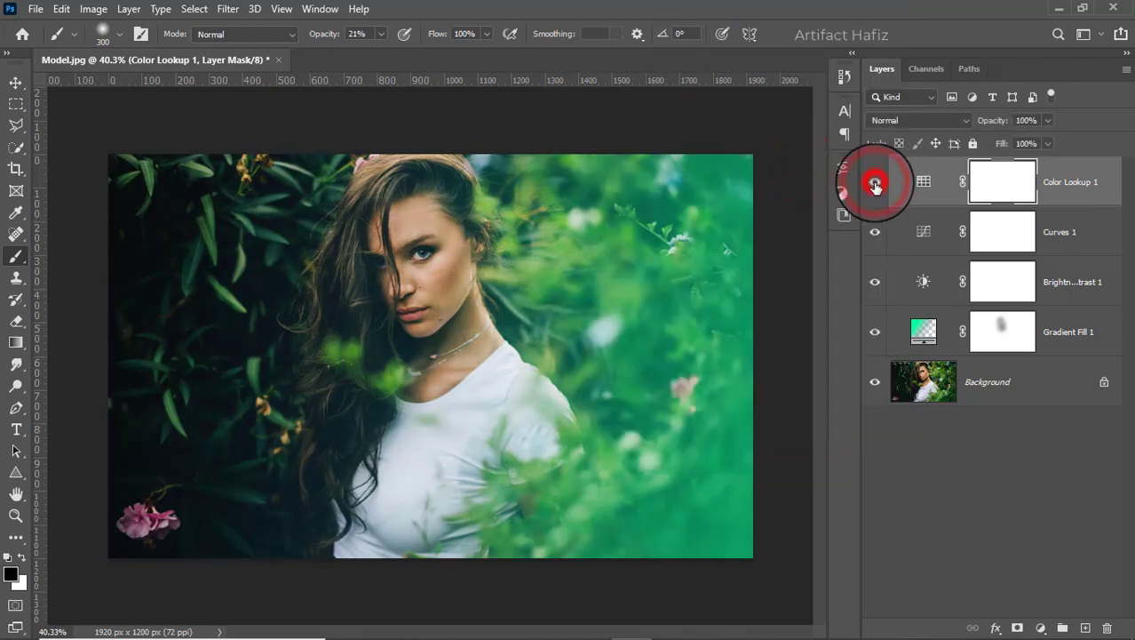
Step: Lower the Color Lookup layer's opacity to 72%
click(1040, 122)
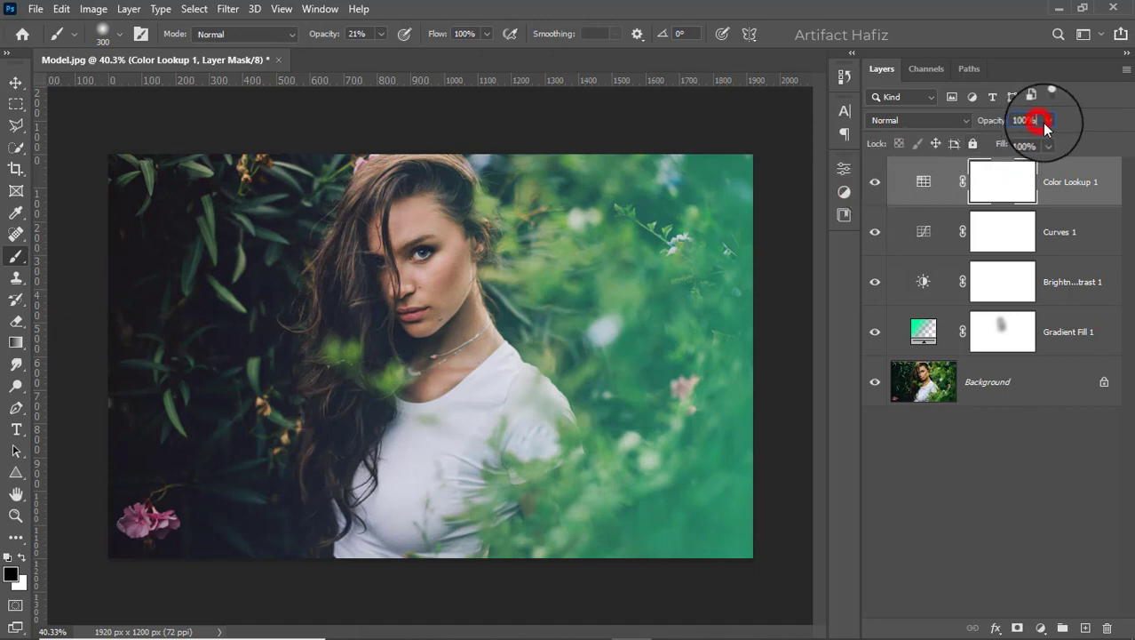
drag(1045, 133, 1030, 138)
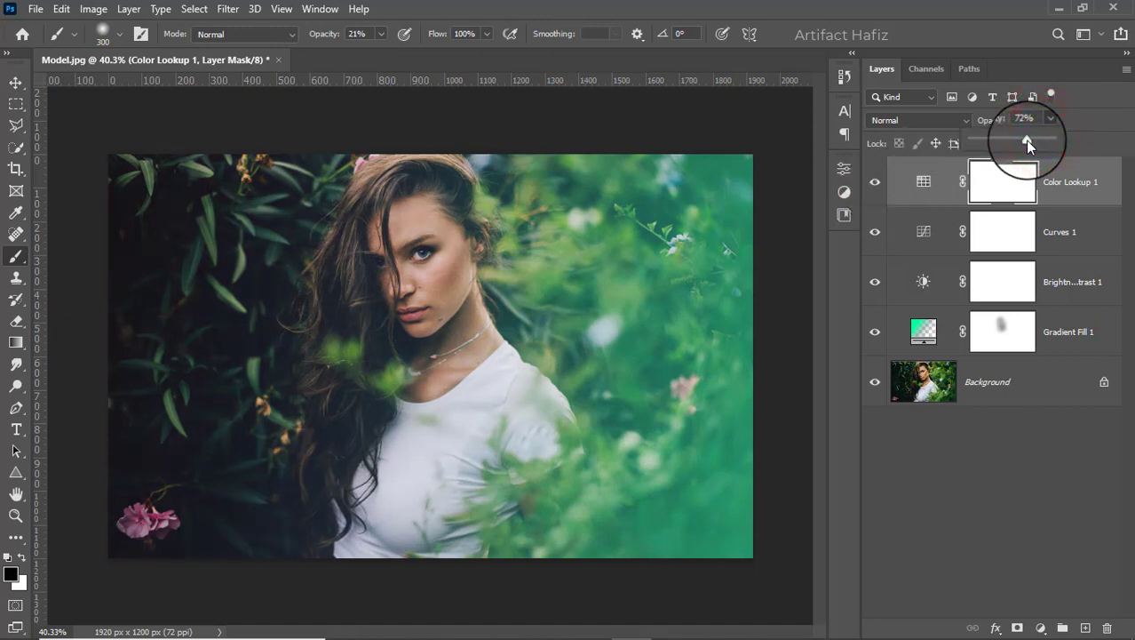
click(1044, 491)
Step: Add a Levels adjustment layer with the black input level at 9 and the white input level at 240
click(1039, 626)
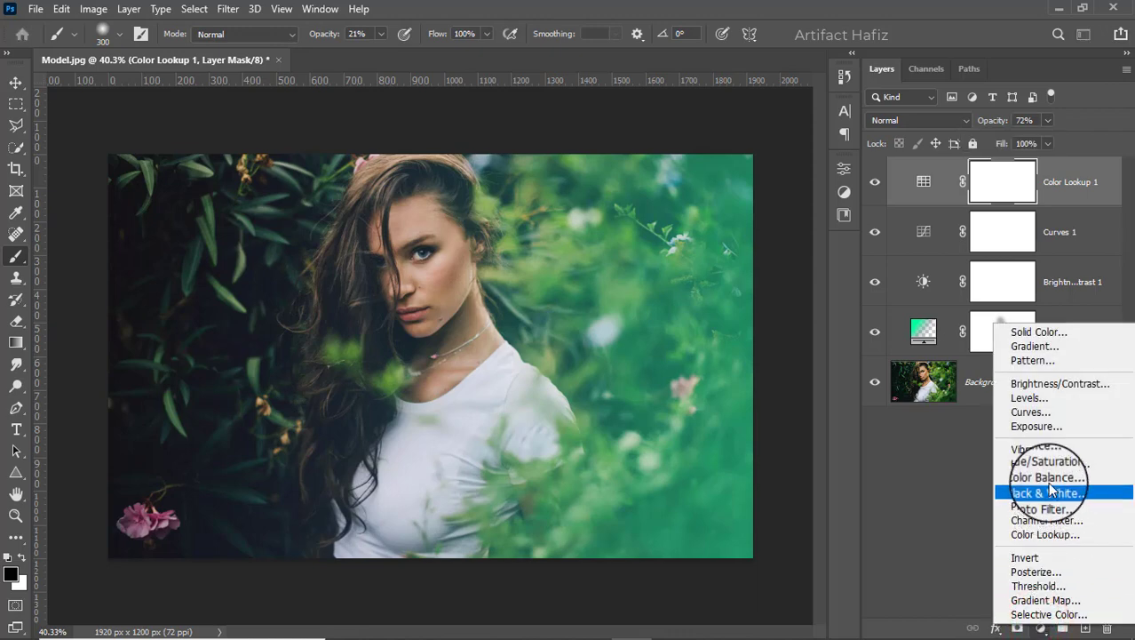
click(1045, 401)
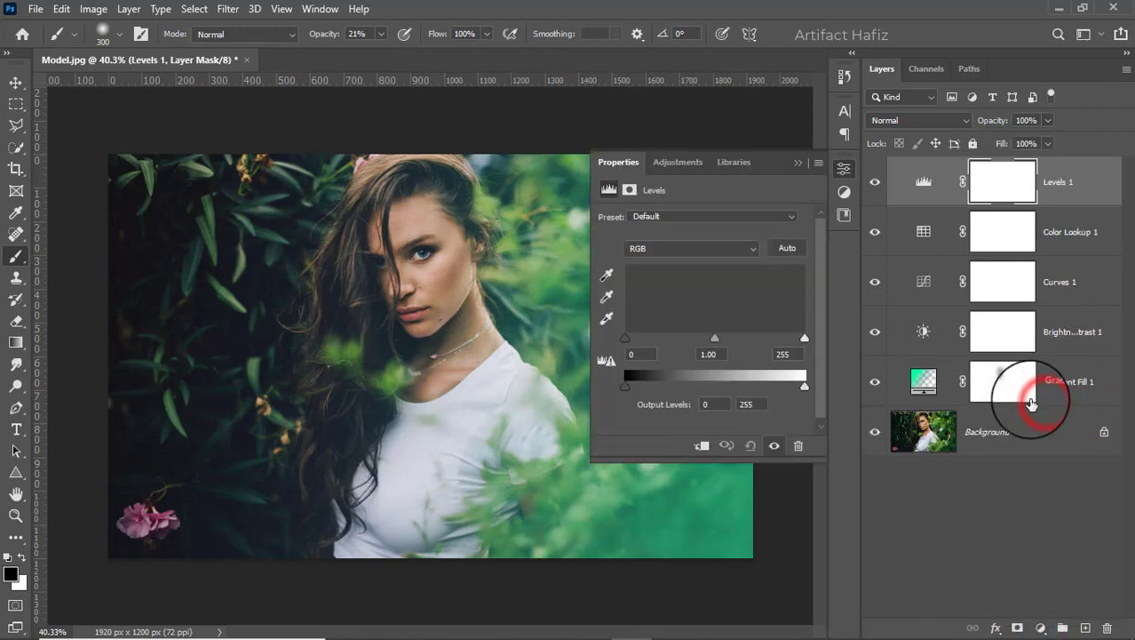
drag(804, 340, 793, 339)
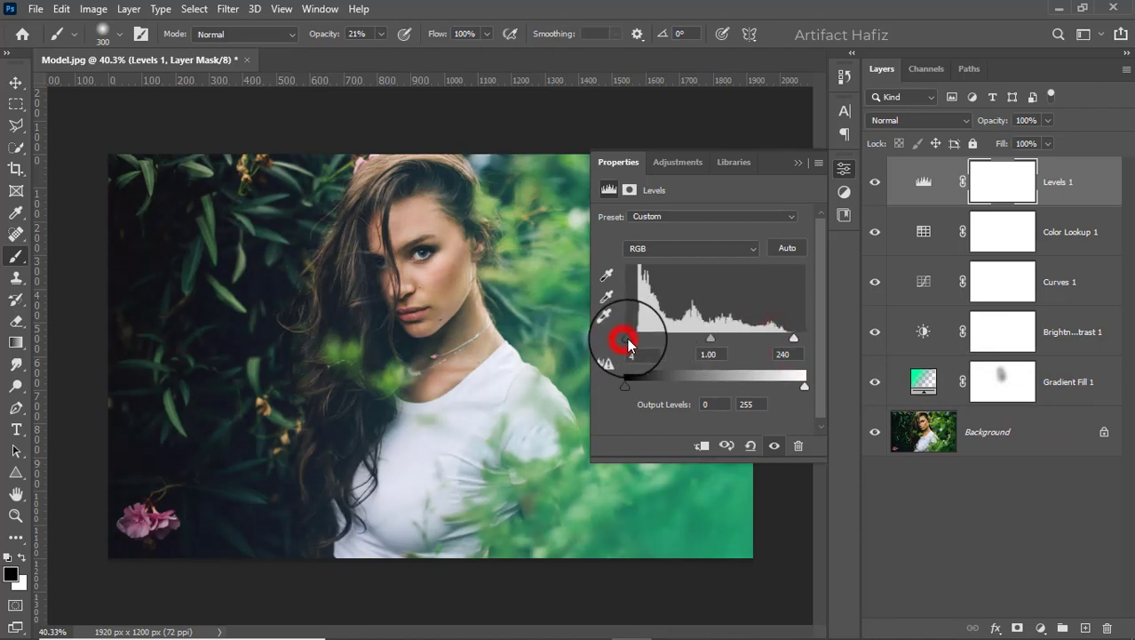
drag(631, 344, 633, 343)
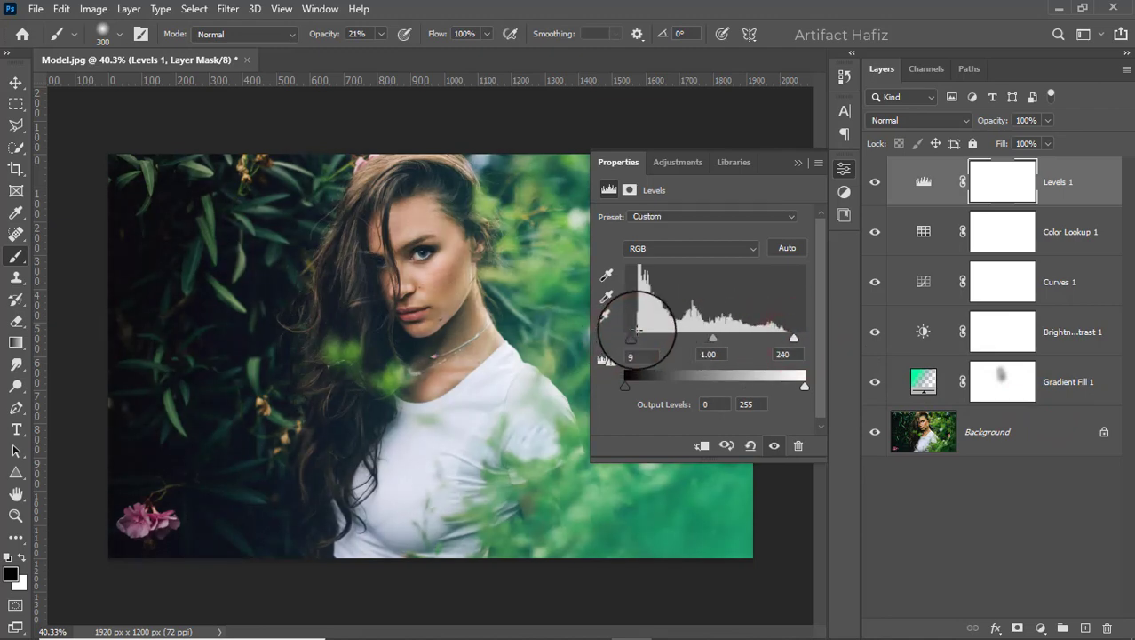
click(796, 165)
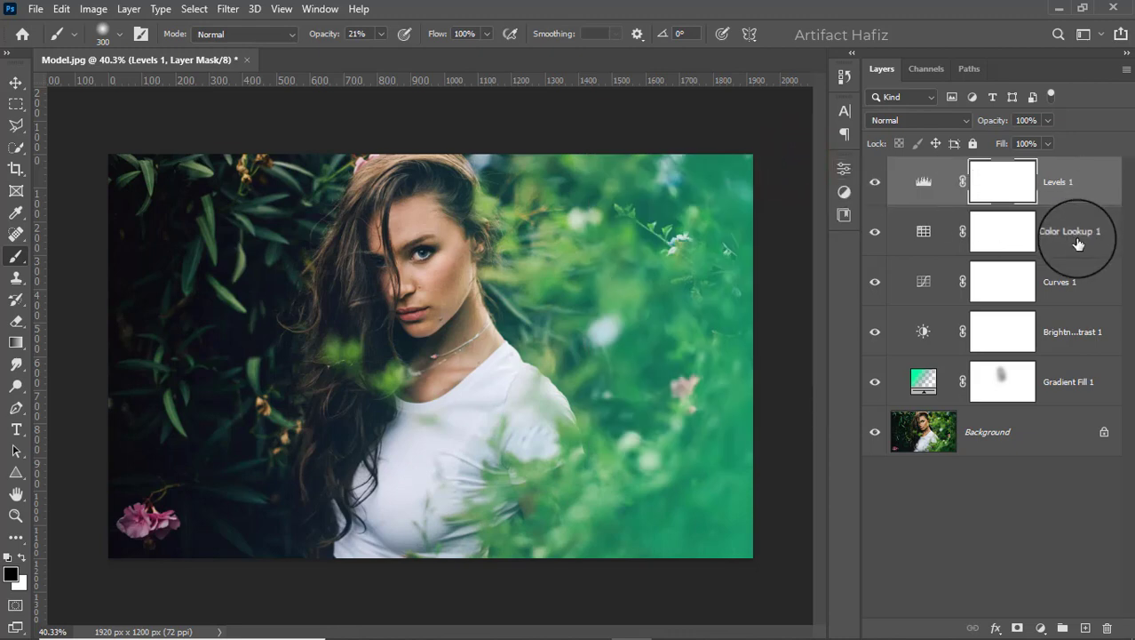
Step: Stamp all visible layers into a new top layer and convert it for smart filters
key(ctrl+alt+shift+e)
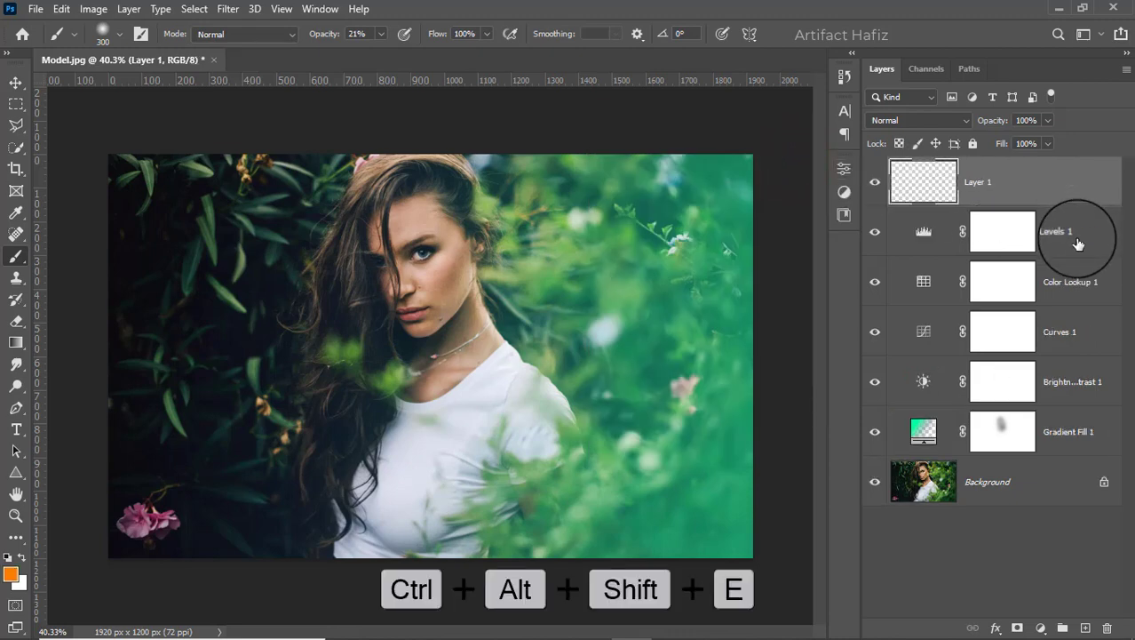
click(235, 11)
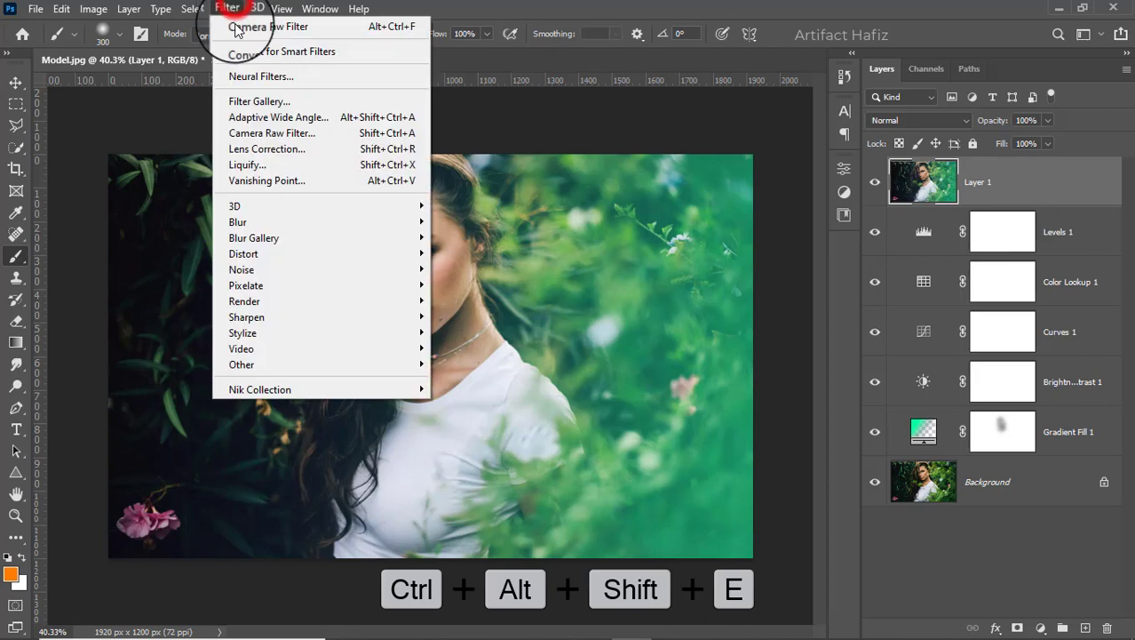
click(240, 49)
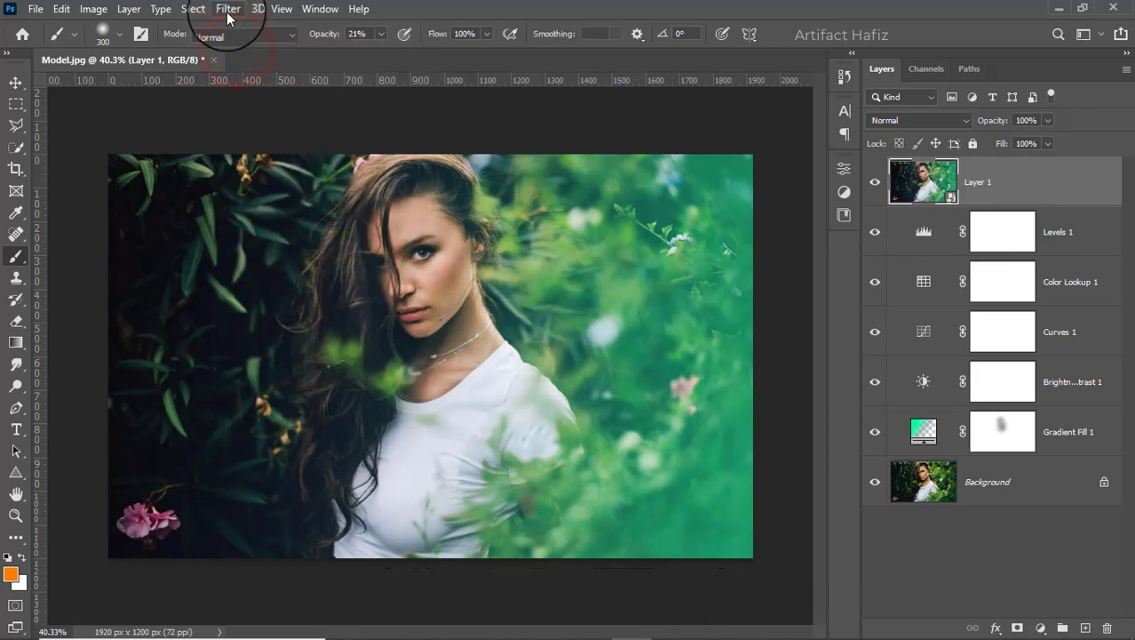
Step: In the Camera Raw Filter, set Exposure -0.25, Highlights -49, Shadows +11, Whites +48, Blacks +30, Texture -4, Clarity +5 and Dehaze +5
click(228, 11)
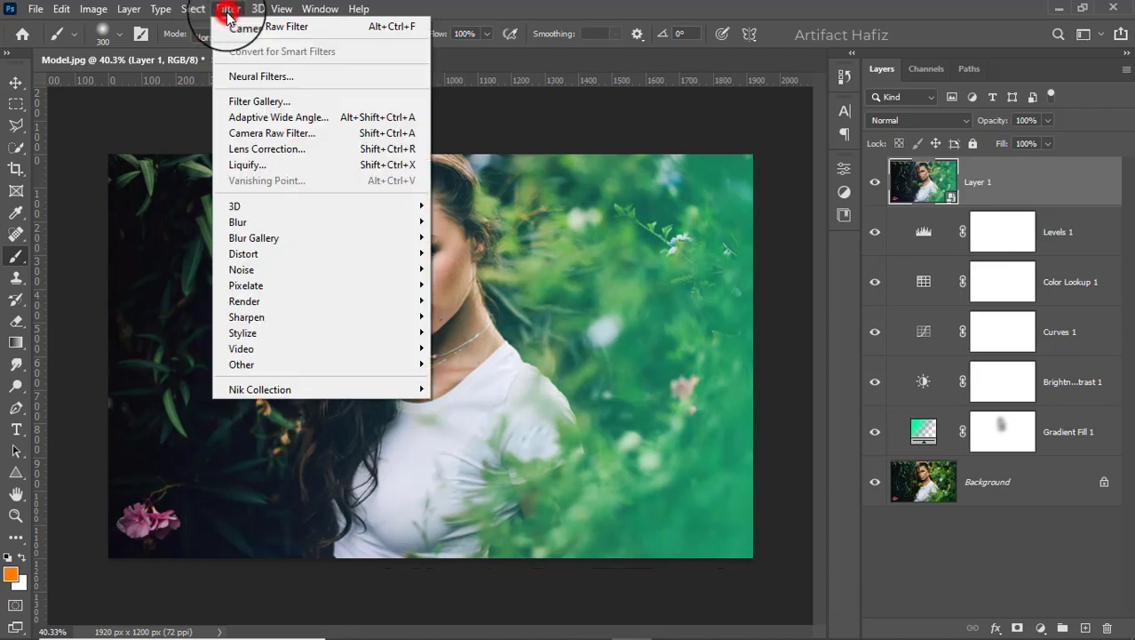
click(265, 135)
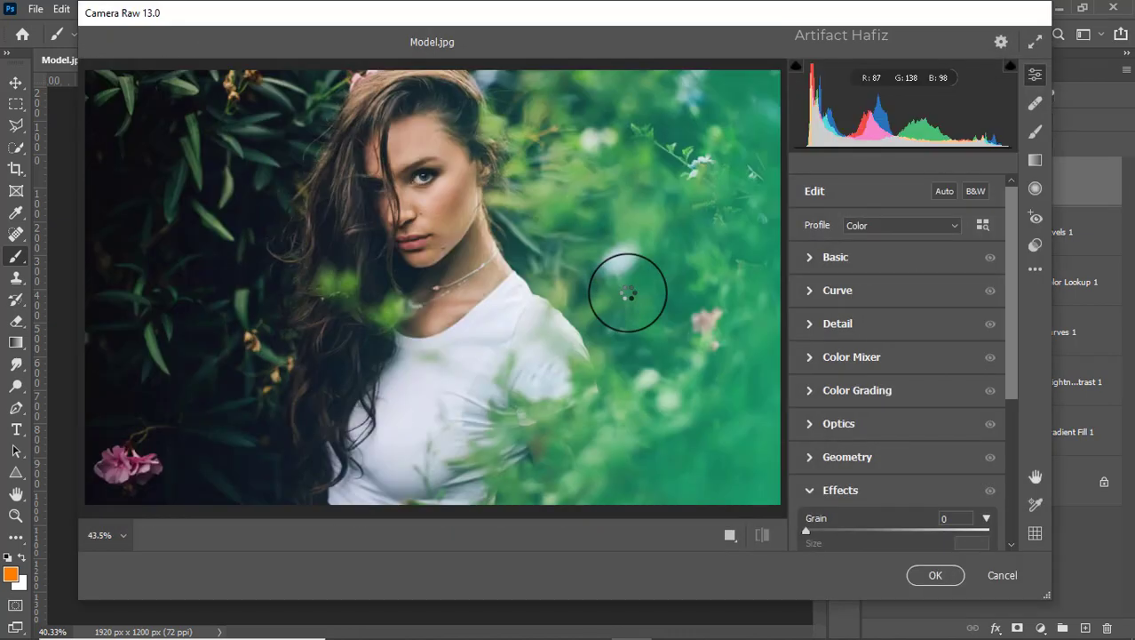
click(806, 258)
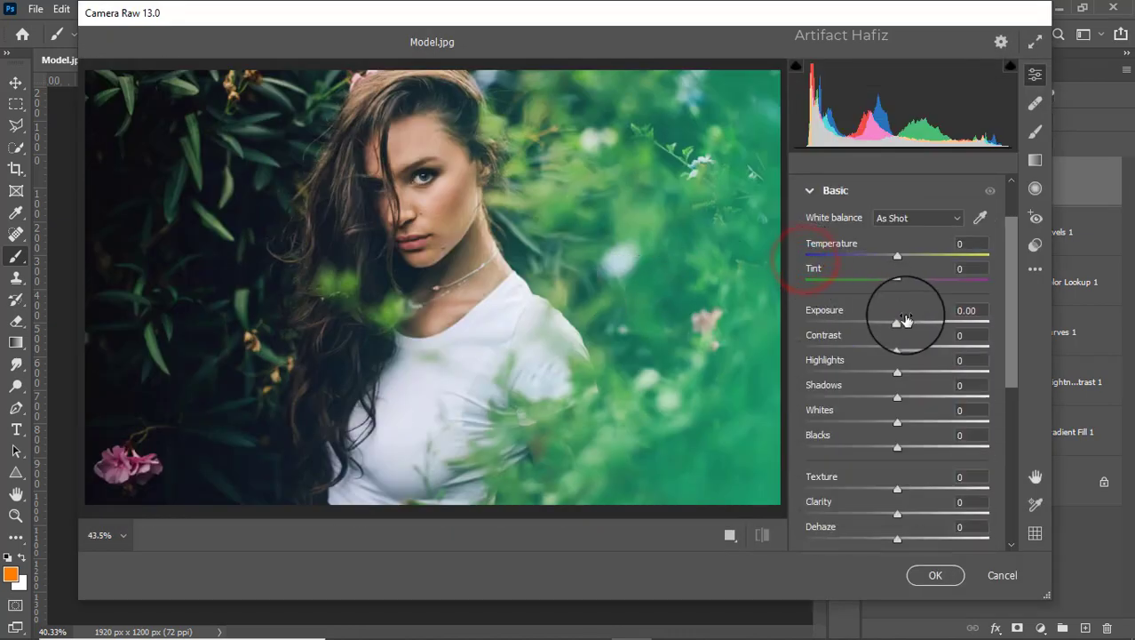
drag(900, 320, 895, 323)
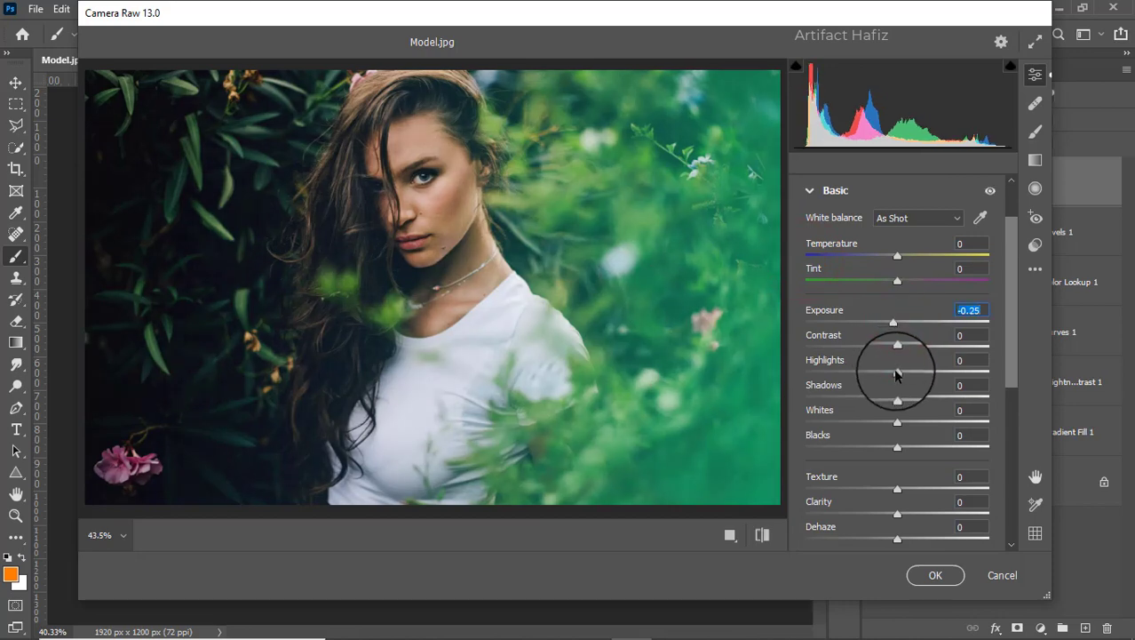
drag(897, 372, 926, 451)
drag(896, 488, 901, 538)
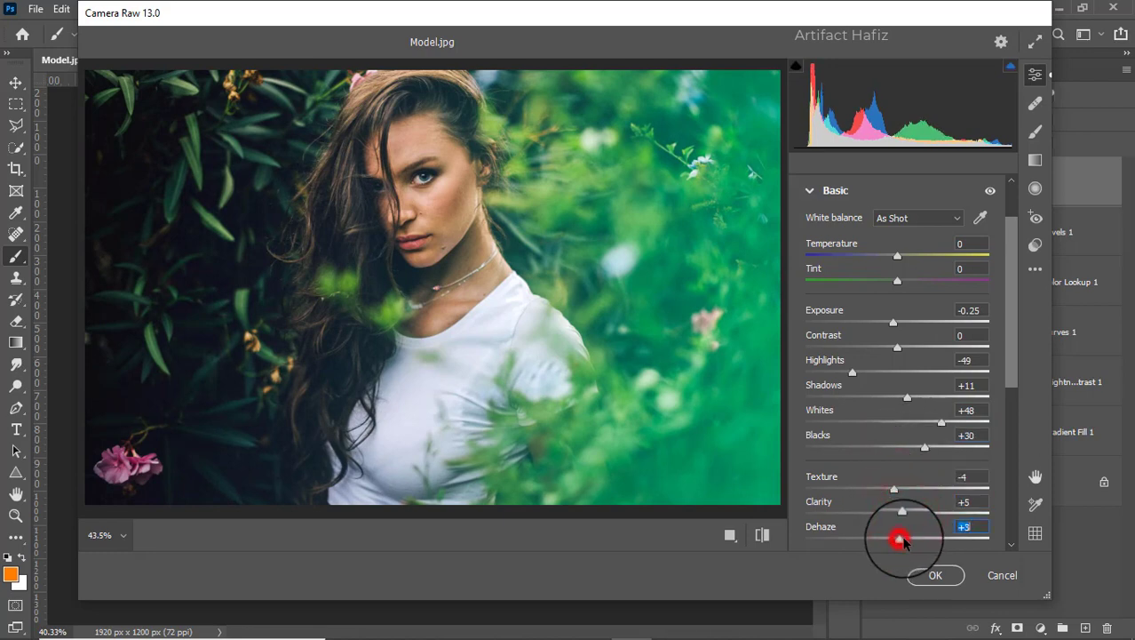
Step: Shape the Camera Raw point curve with a shadow point at input 66, output 65 and a highlight point at input 186, output 196
scroll(927, 446, down, 1)
scroll(927, 447, down, 2)
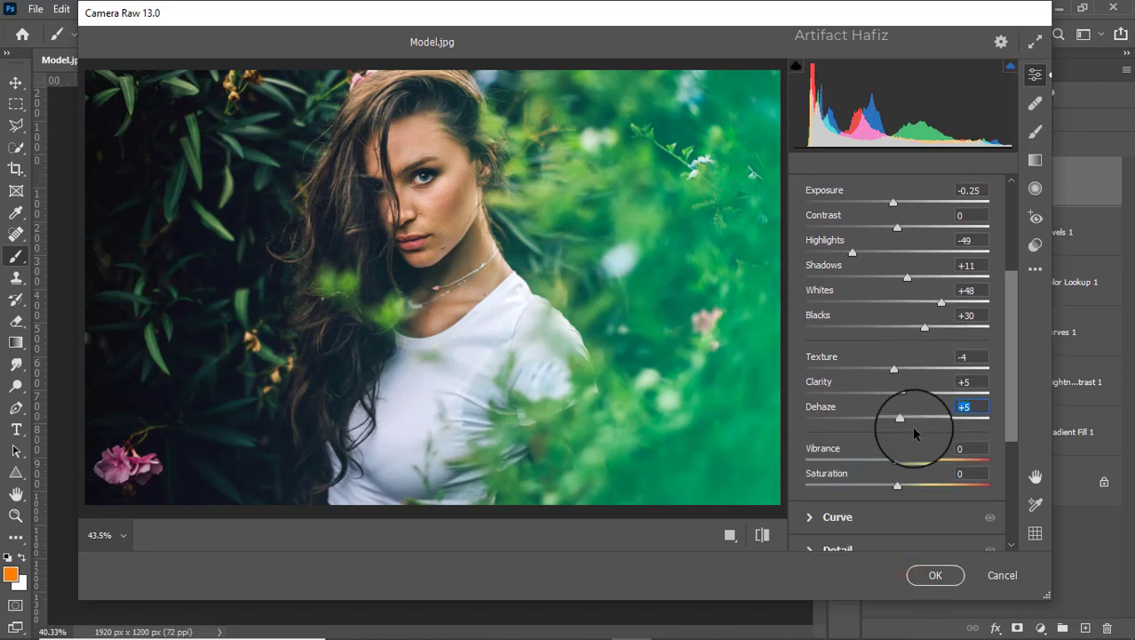
scroll(893, 460, down, 1)
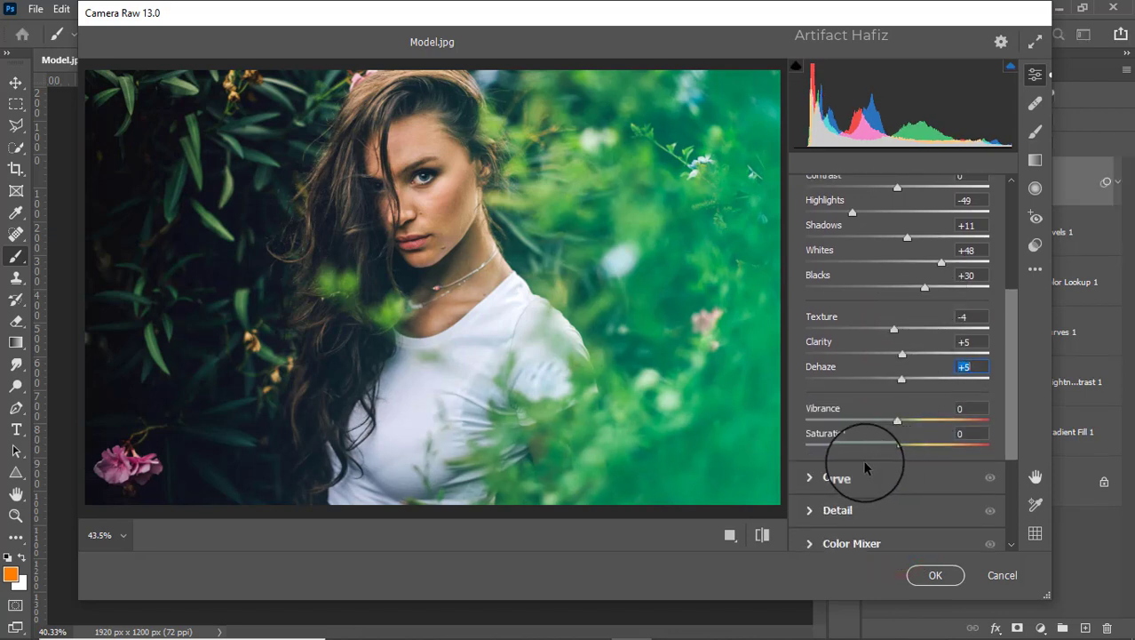
click(840, 477)
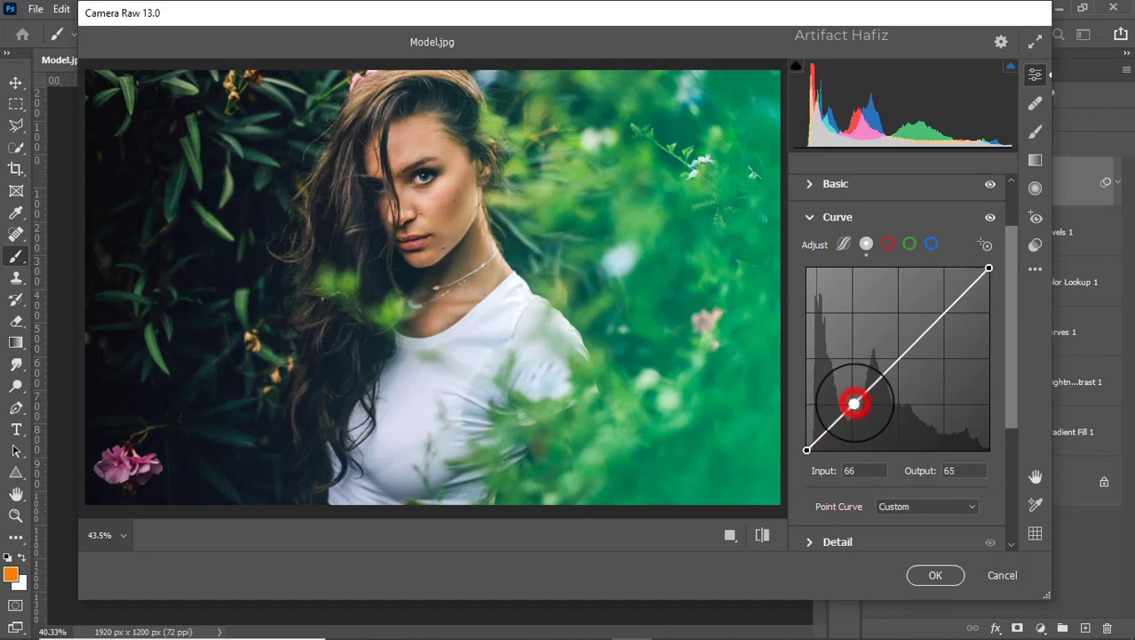
click(940, 310)
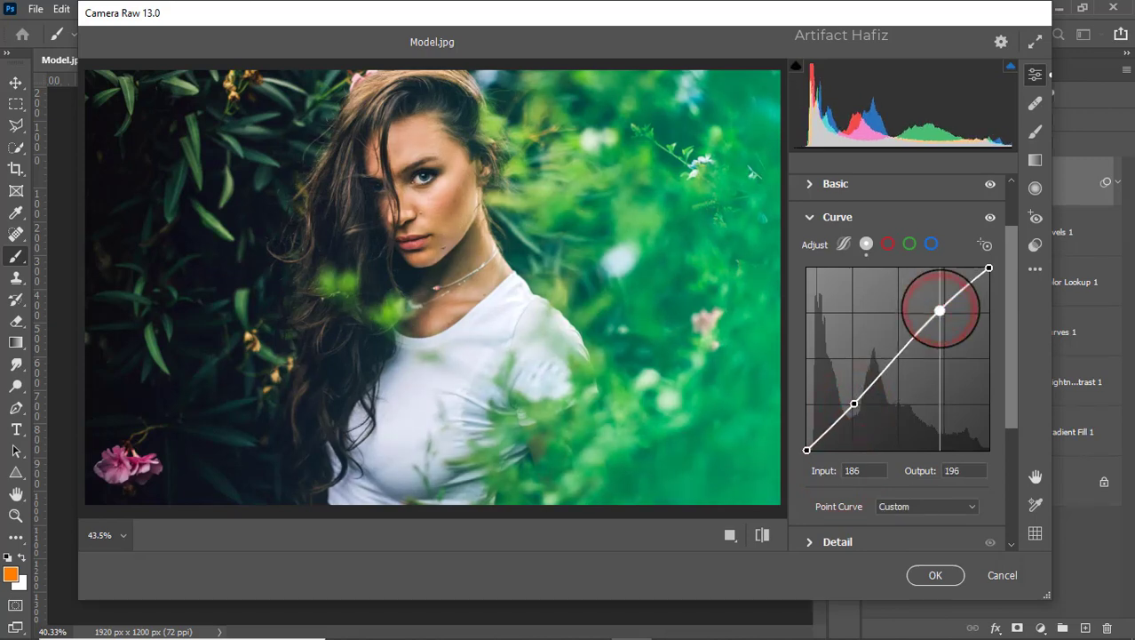
Step: Lift the blue channel curve's black point to output 4 at input 0
click(931, 243)
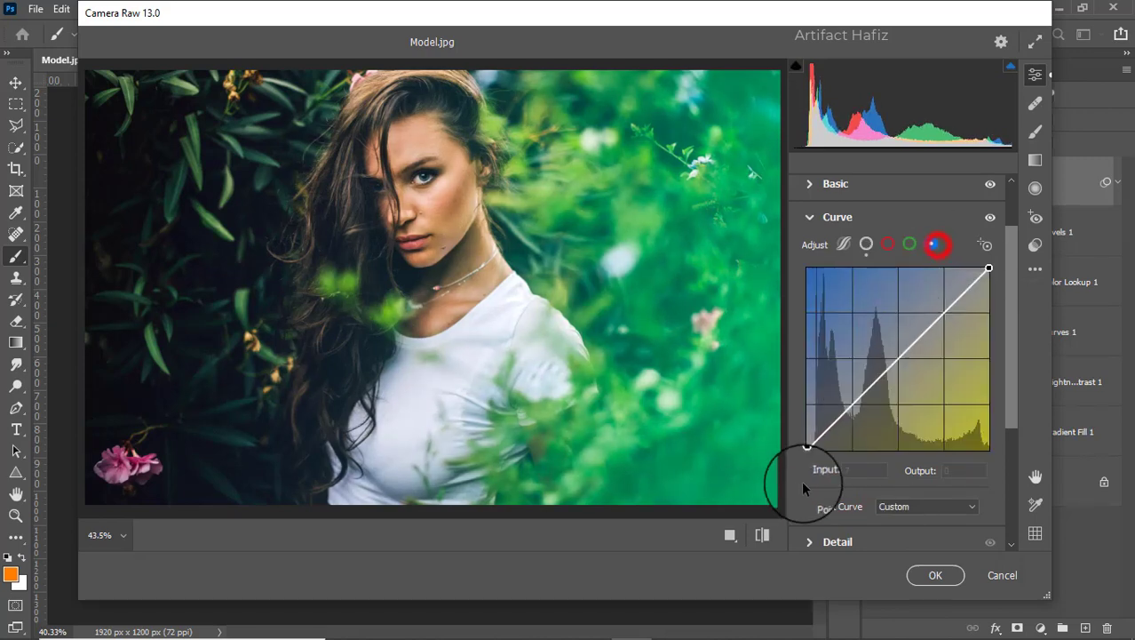
click(808, 450)
drag(806, 451, 808, 447)
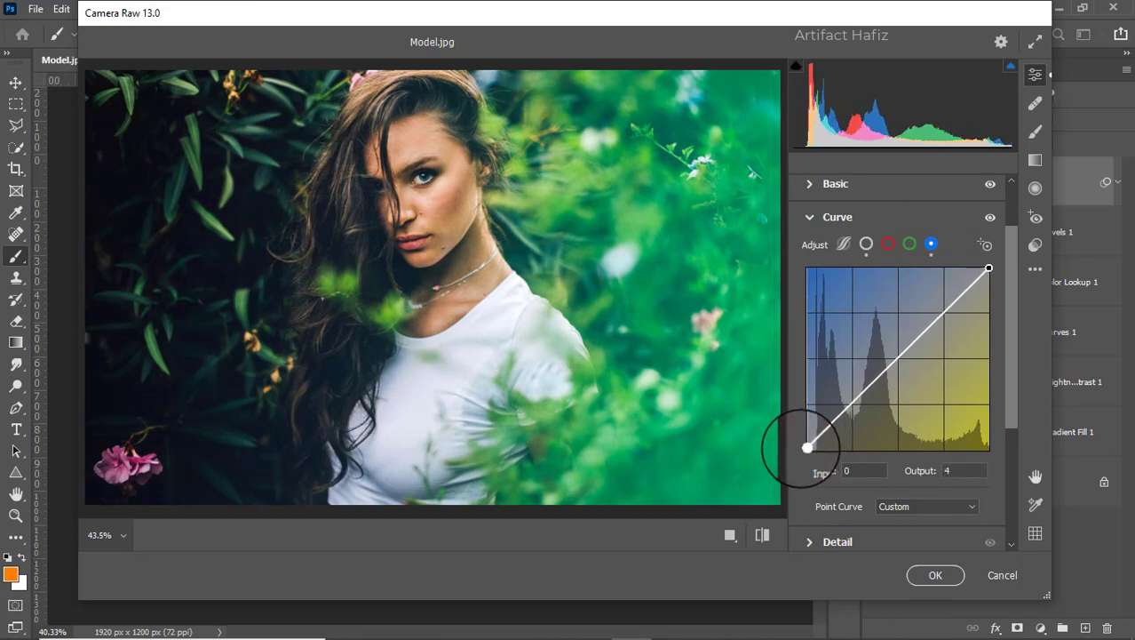
click(966, 470)
Step: Set the Camera Raw detail values to Sharpening 10, Noise Reduction 10 and Color Noise Reduction 12
scroll(936, 416, down, 3)
scroll(932, 415, down, 1)
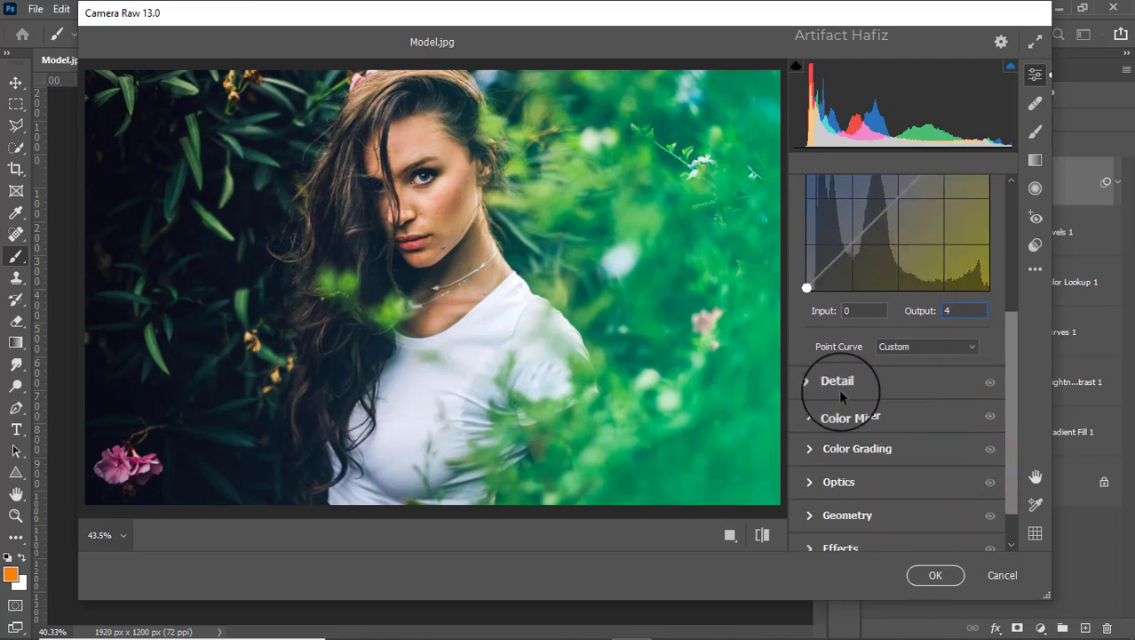
click(837, 376)
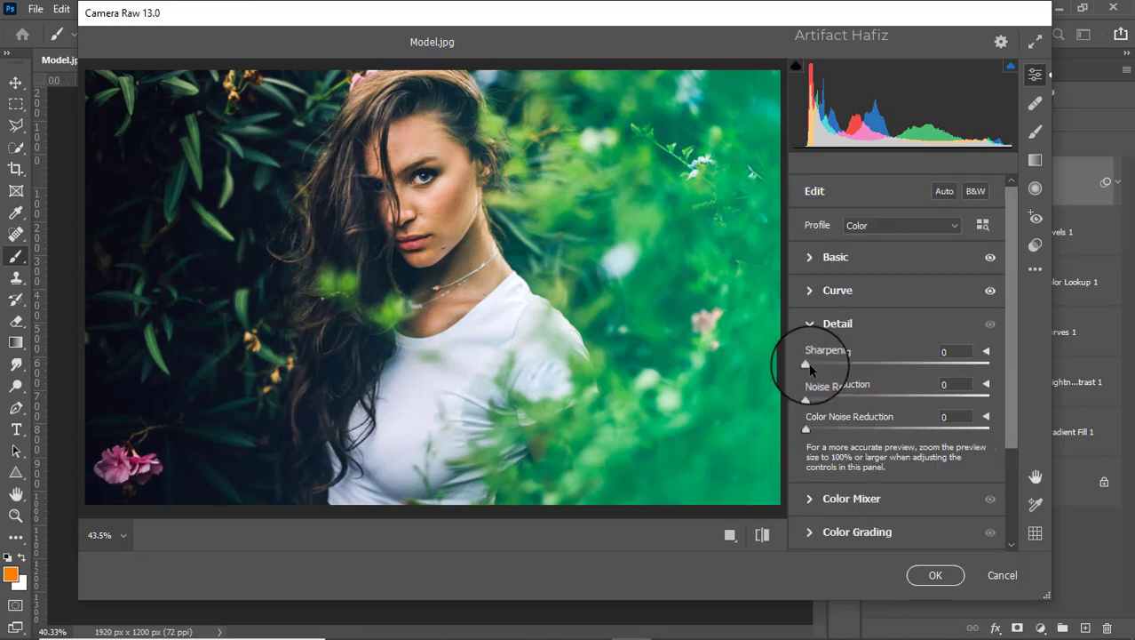
mouse_move(805, 365)
mouse_down()
mouse_move(820, 368)
mouse_move(824, 398)
mouse_move(807, 427)
mouse_move(827, 431)
mouse_up()
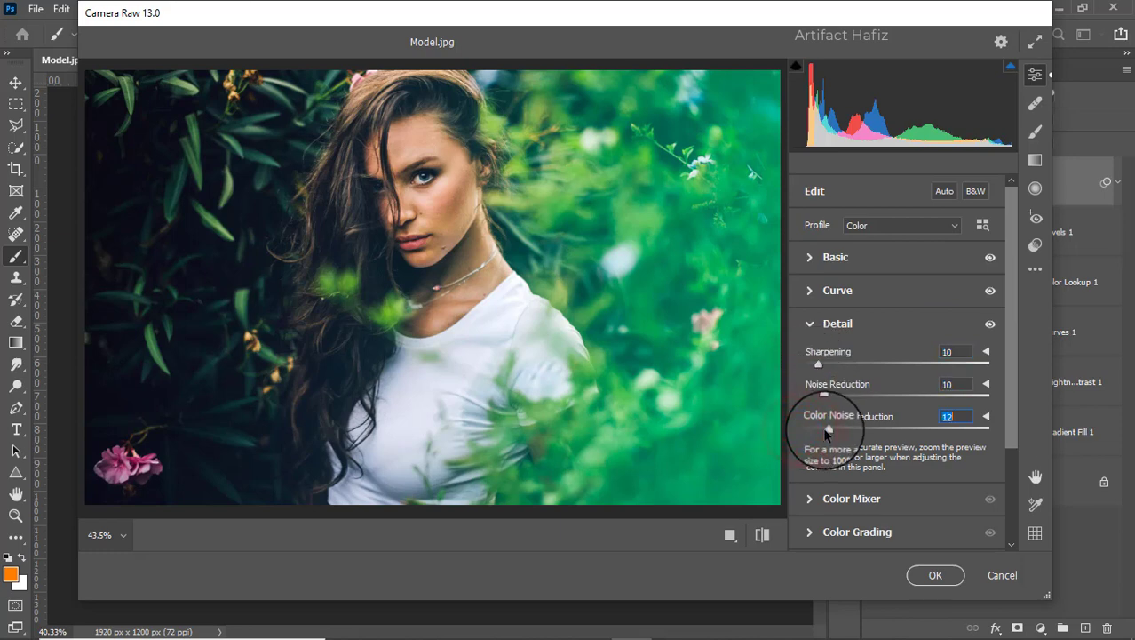
Step: Set the Color Mixer saturation to Reds +16, Yellows -5, Greens -19, Aquas +8, Blues +22 and Purples +2
scroll(866, 386, down, 3)
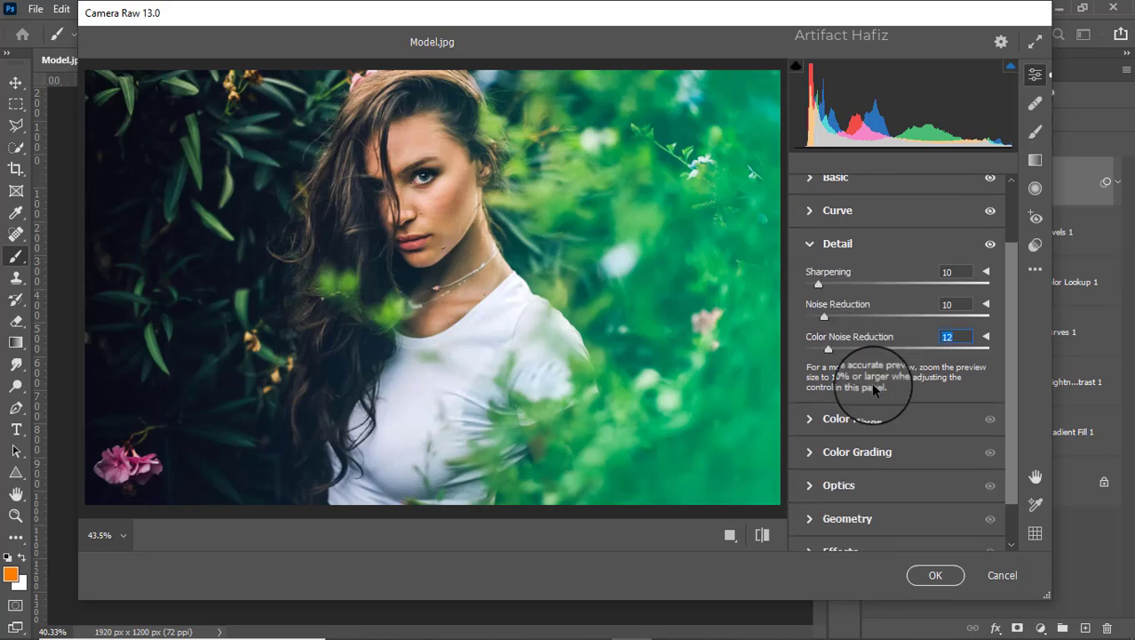
click(863, 378)
click(866, 280)
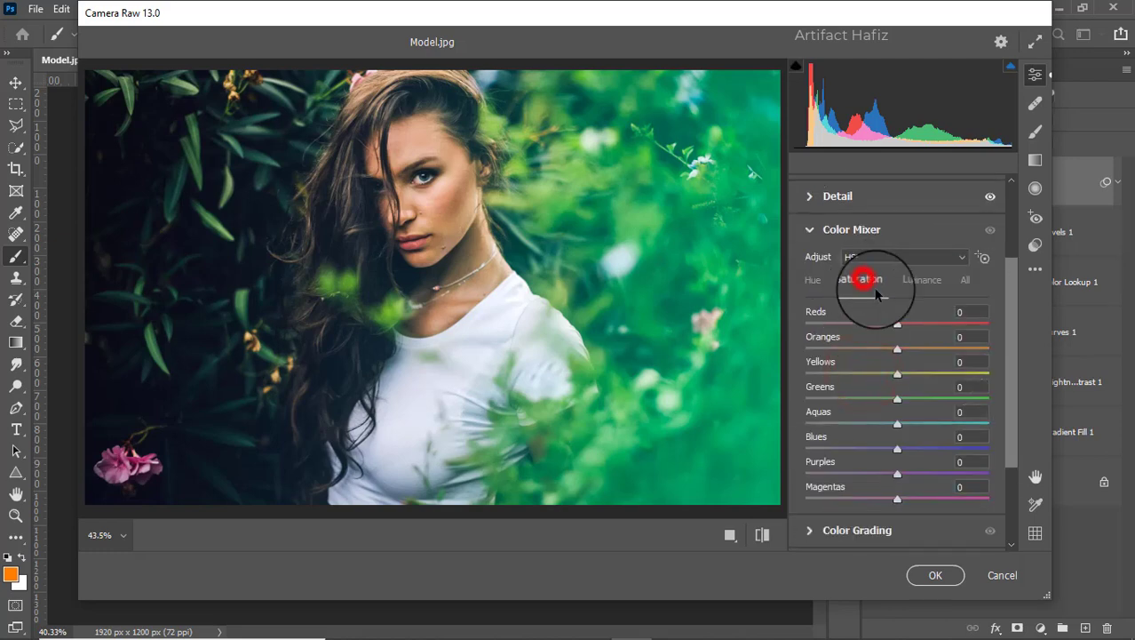
mouse_move(898, 324)
mouse_down()
mouse_move(963, 328)
mouse_move(913, 329)
mouse_up()
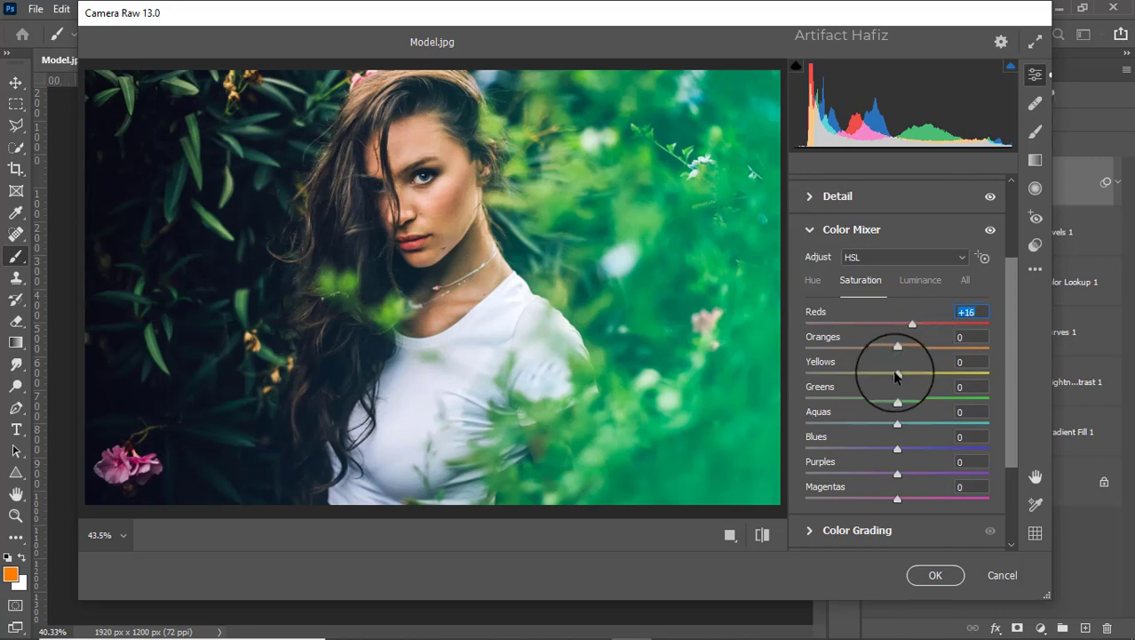
drag(896, 376, 933, 373)
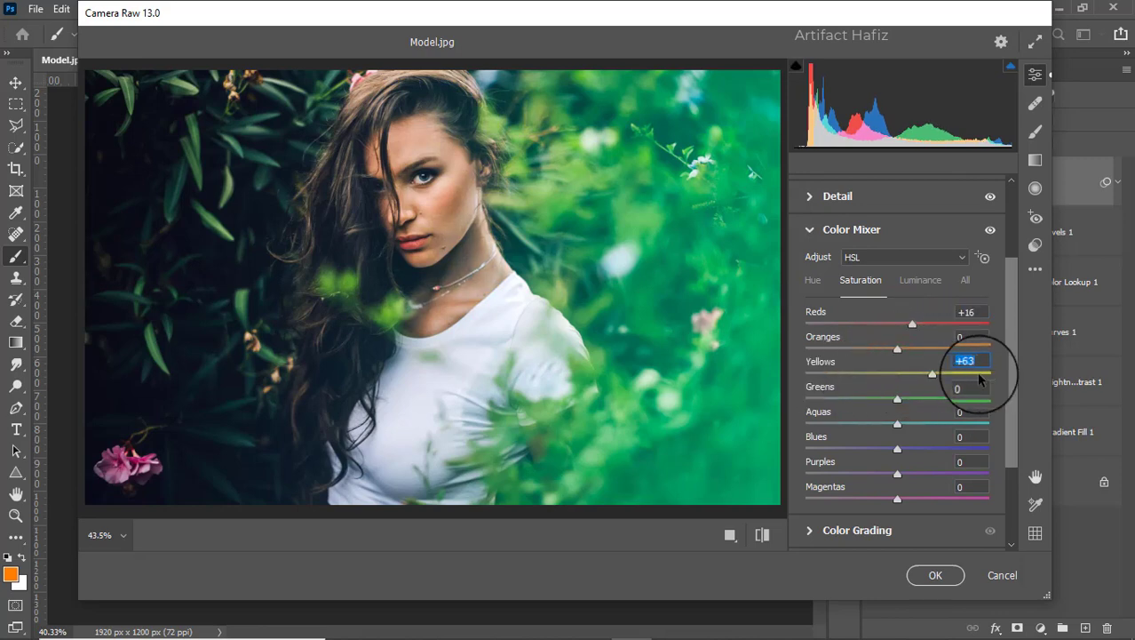
drag(933, 373, 900, 476)
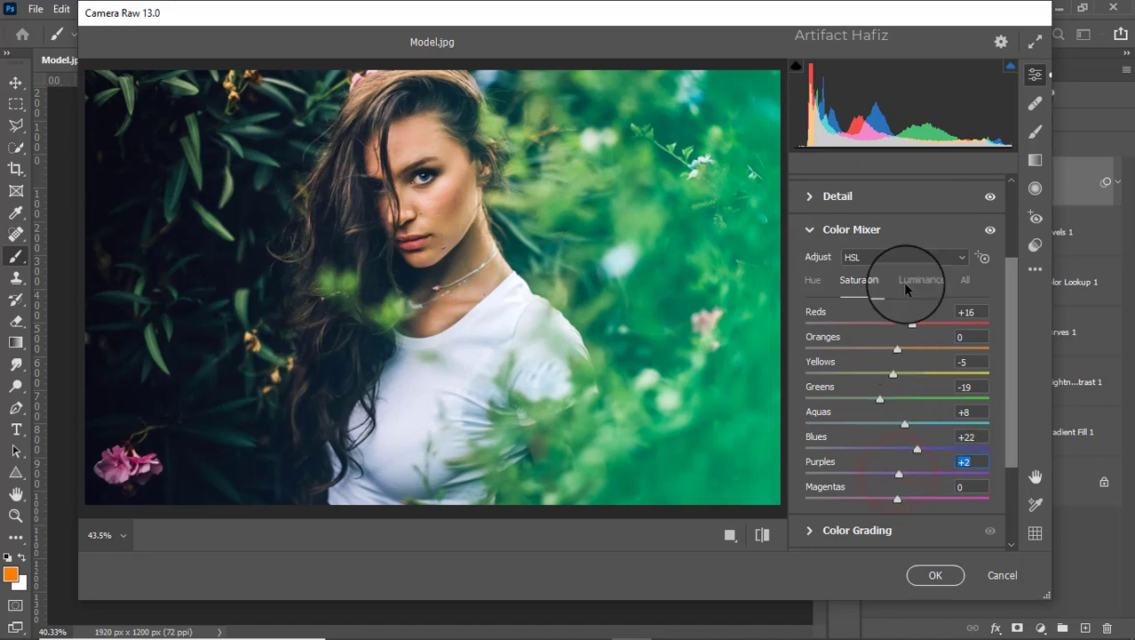
Step: In the Color Mixer, set the Reds luminance to -11 and the hues to Yellows +47, Greens -16, Aquas -39 and Blues -41
click(906, 283)
mouse_move(896, 348)
mouse_down()
mouse_move(908, 353)
mouse_move(892, 353)
mouse_move(931, 322)
mouse_move(882, 321)
mouse_move(910, 339)
mouse_move(935, 334)
mouse_move(875, 338)
mouse_move(906, 349)
mouse_move(847, 351)
mouse_move(884, 360)
mouse_up()
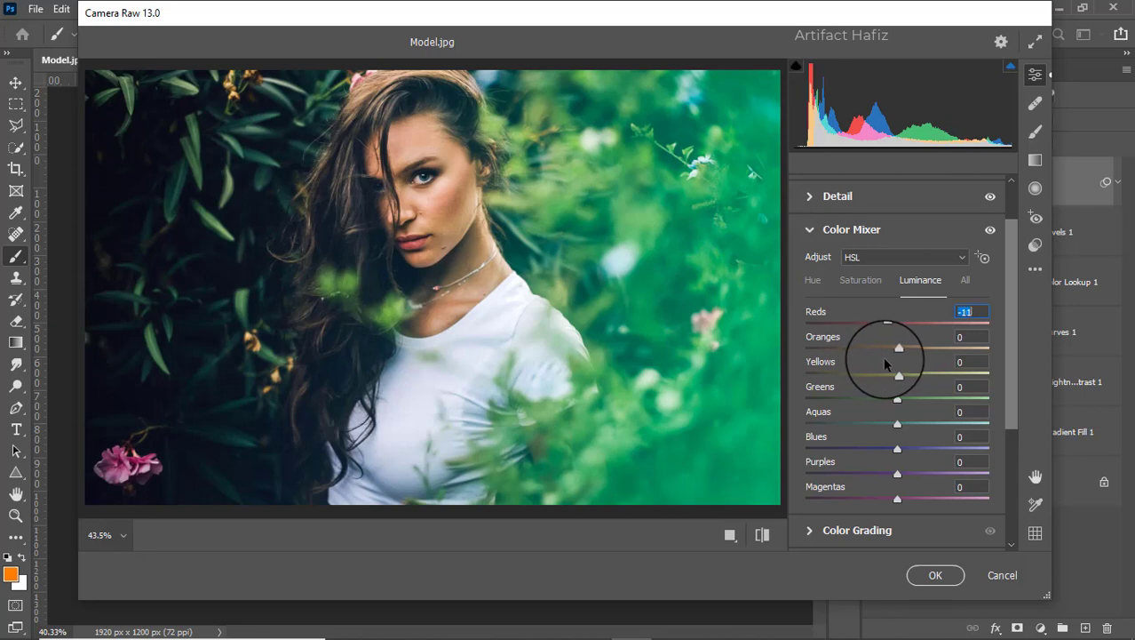
drag(897, 424, 858, 444)
click(813, 280)
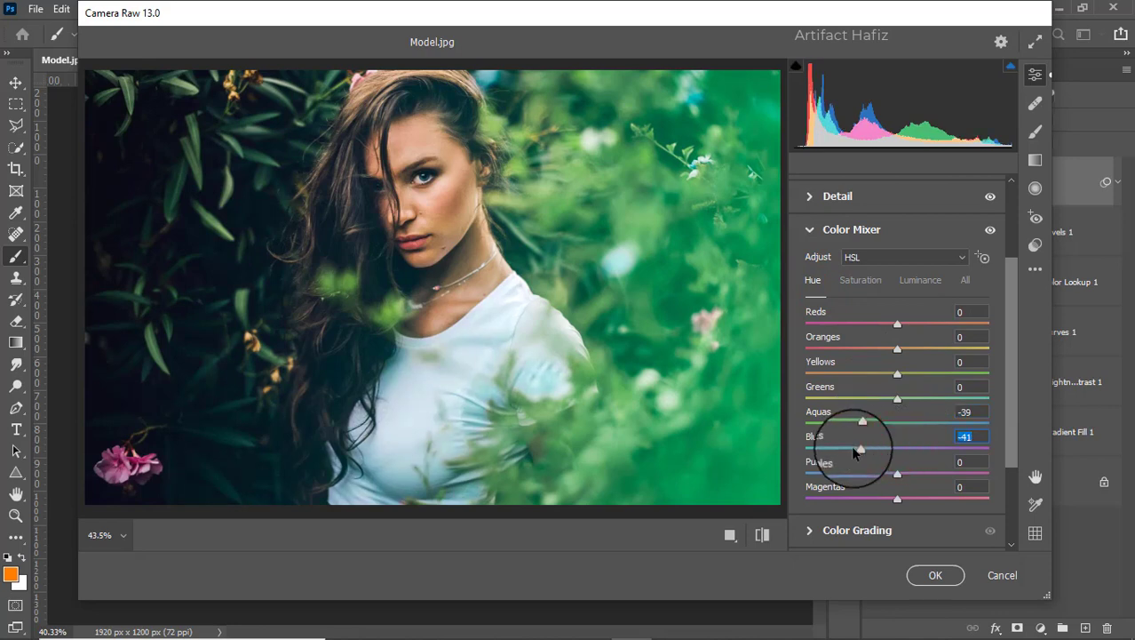
drag(897, 399, 895, 356)
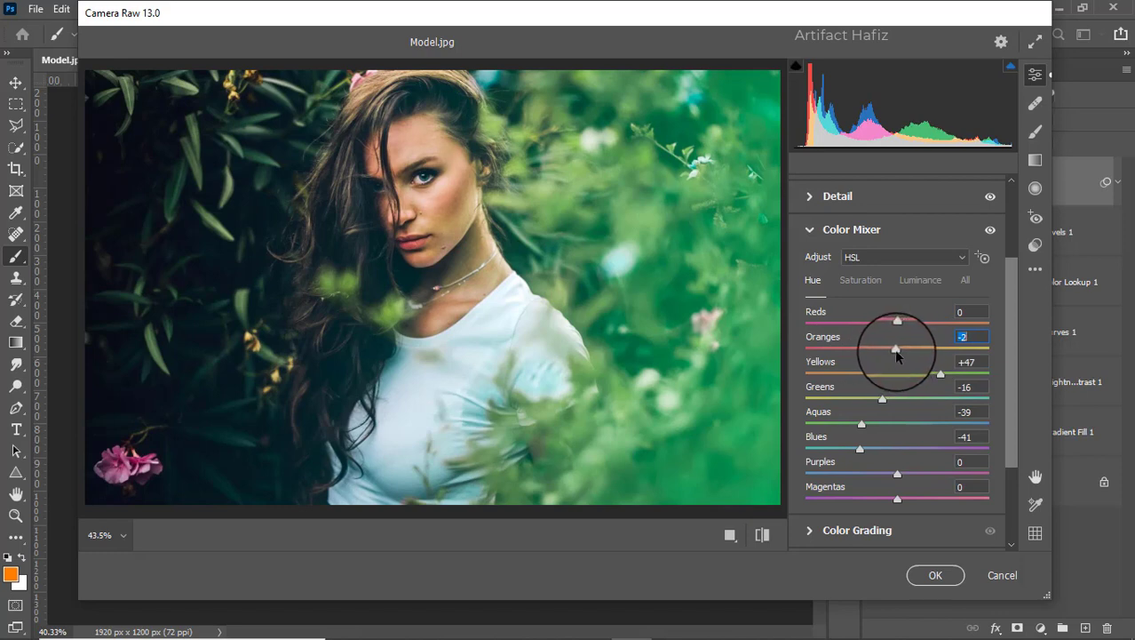
Step: In Color Grading, tint the shadows slightly blue and the highlights slightly blue-violet at hue 257
scroll(900, 355, down, 3)
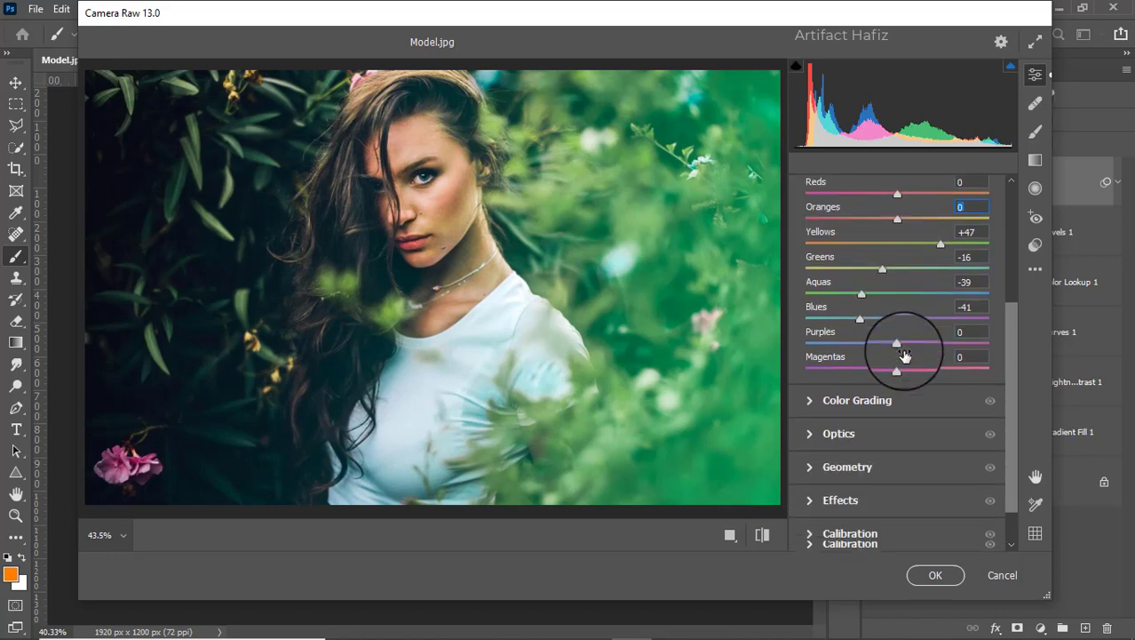
click(849, 400)
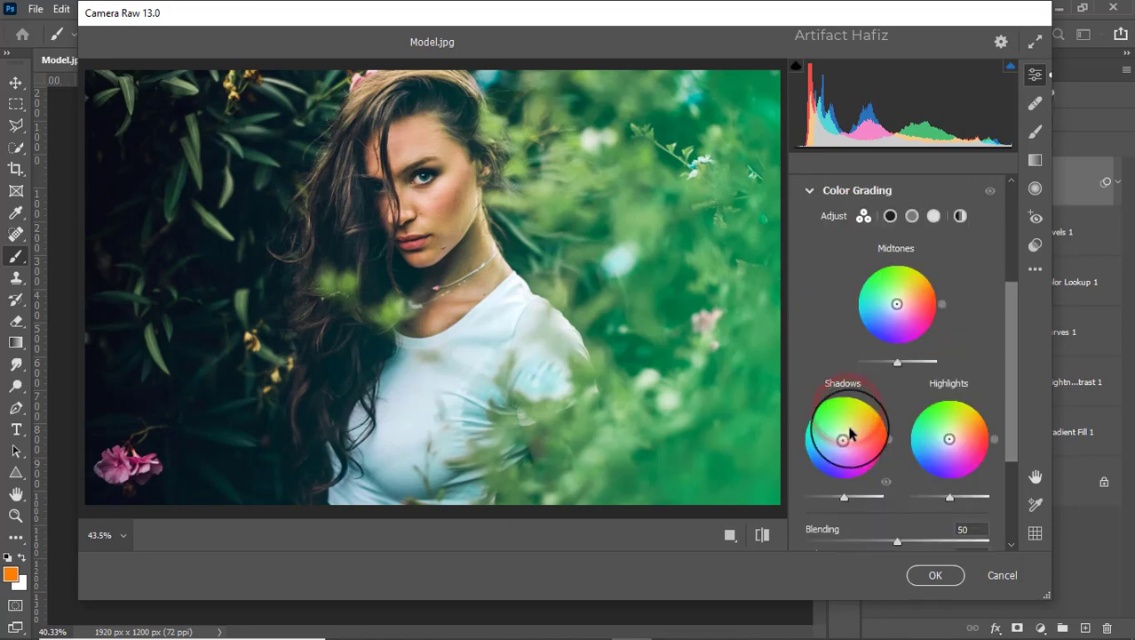
drag(842, 435, 805, 451)
click(947, 442)
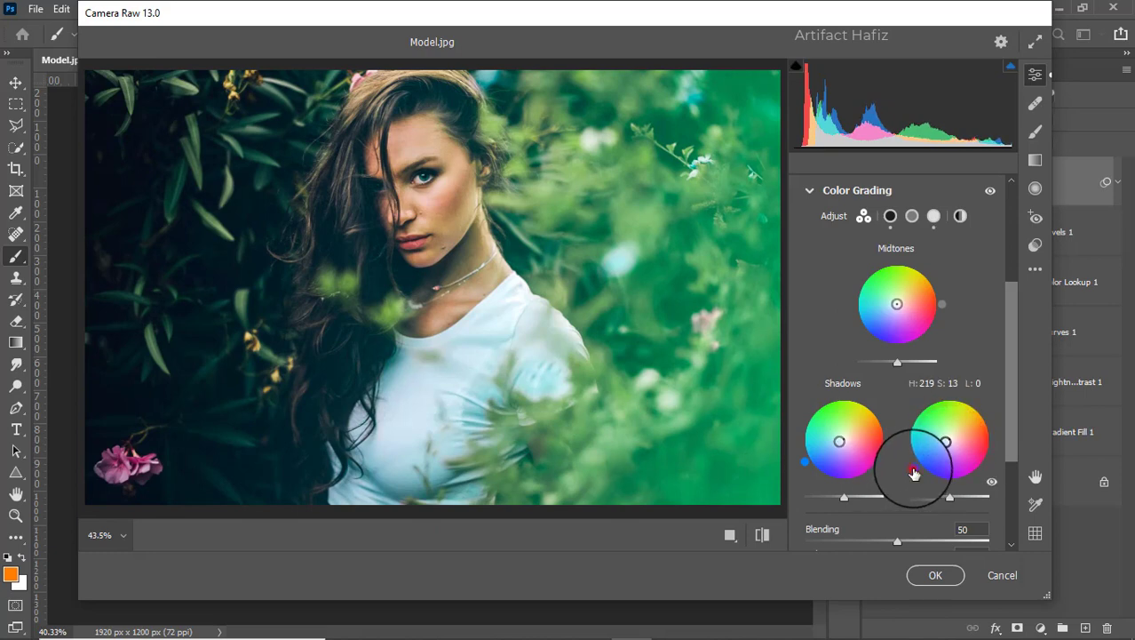
drag(913, 472, 935, 502)
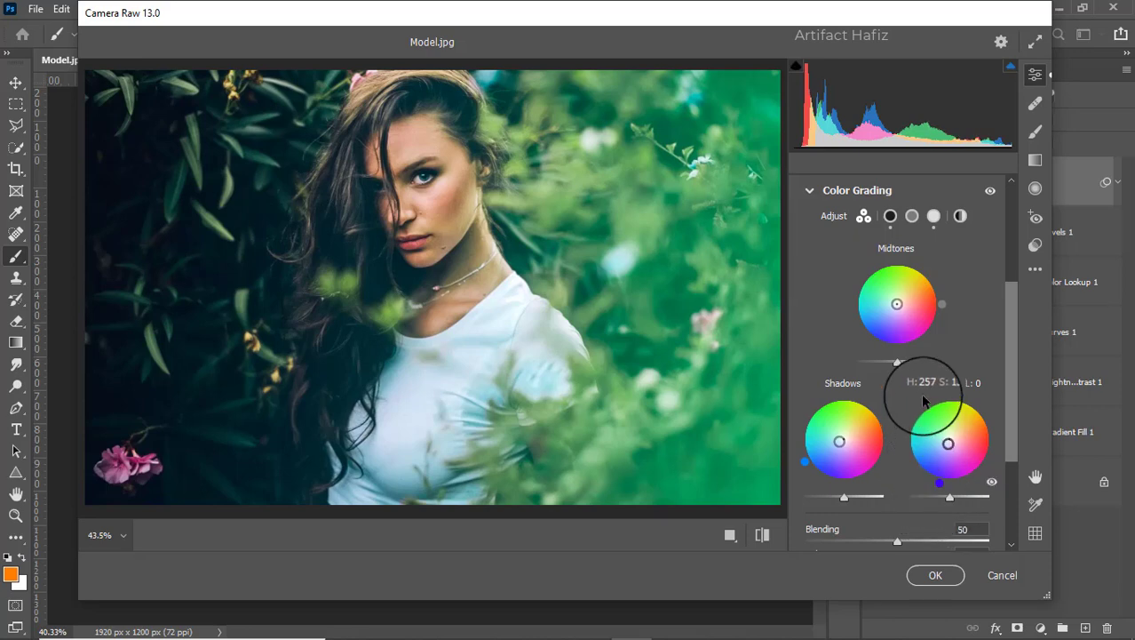
Step: Add a slight dark vignette to the photo with Vignetting -2 in the Camera Raw effects
scroll(924, 401, down, 4)
click(828, 500)
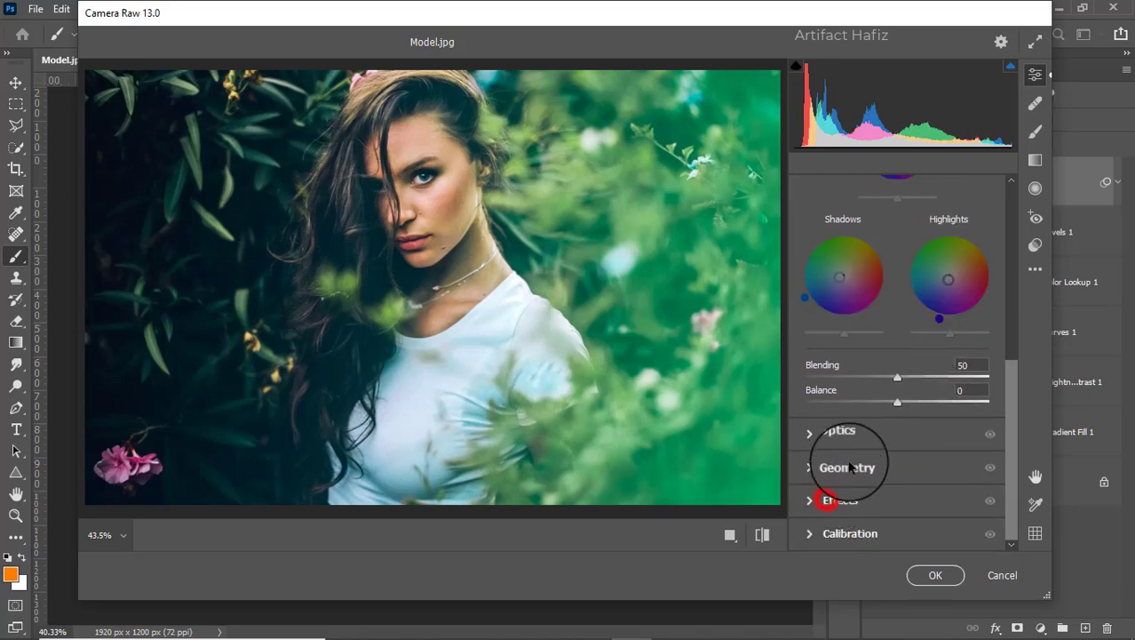
drag(894, 371, 892, 365)
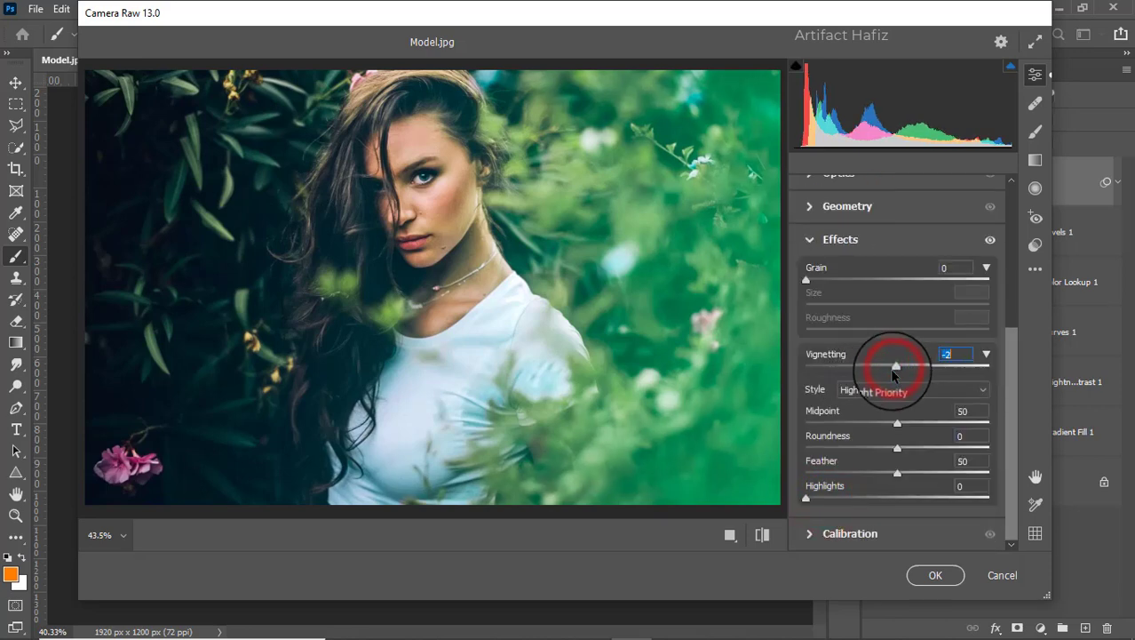
Step: Calibrate Red Primary to Hue +5 and Saturation -4, Green Primary Saturation to +4 and Blue Primary Saturation to +7, and apply the filter
click(842, 536)
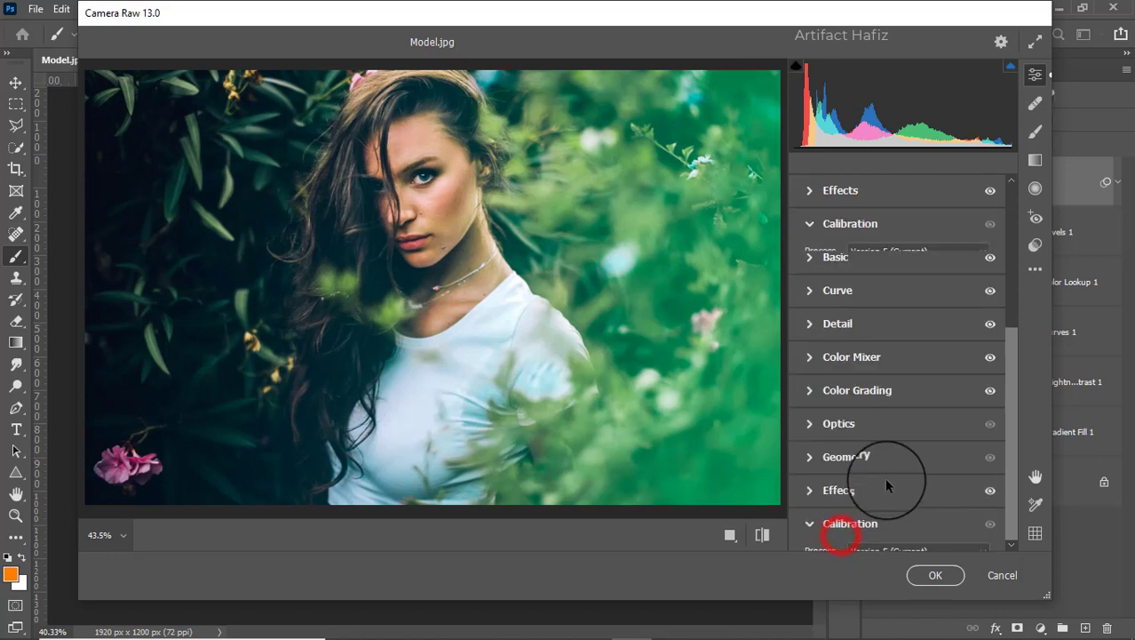
drag(902, 373, 899, 371)
click(900, 362)
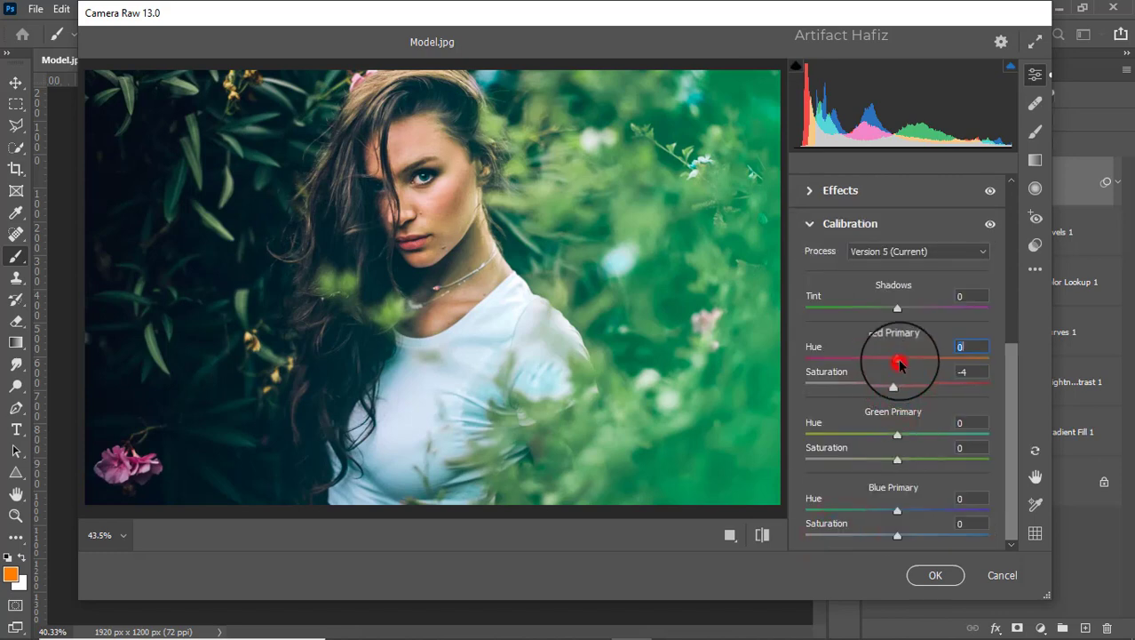
drag(896, 459, 907, 460)
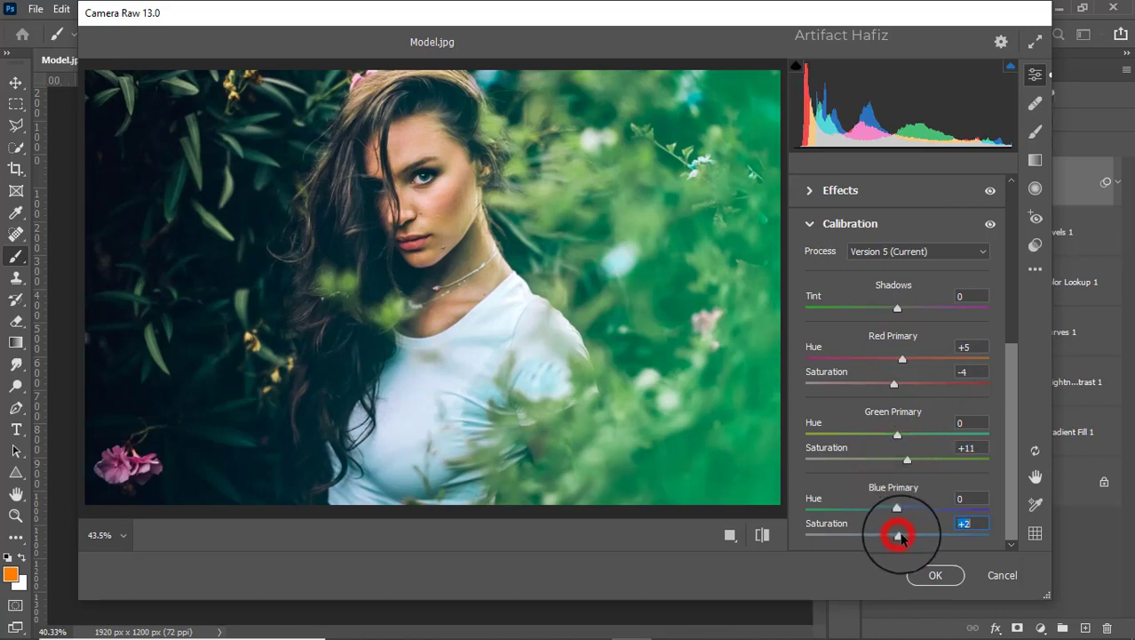
drag(900, 536, 902, 536)
click(901, 459)
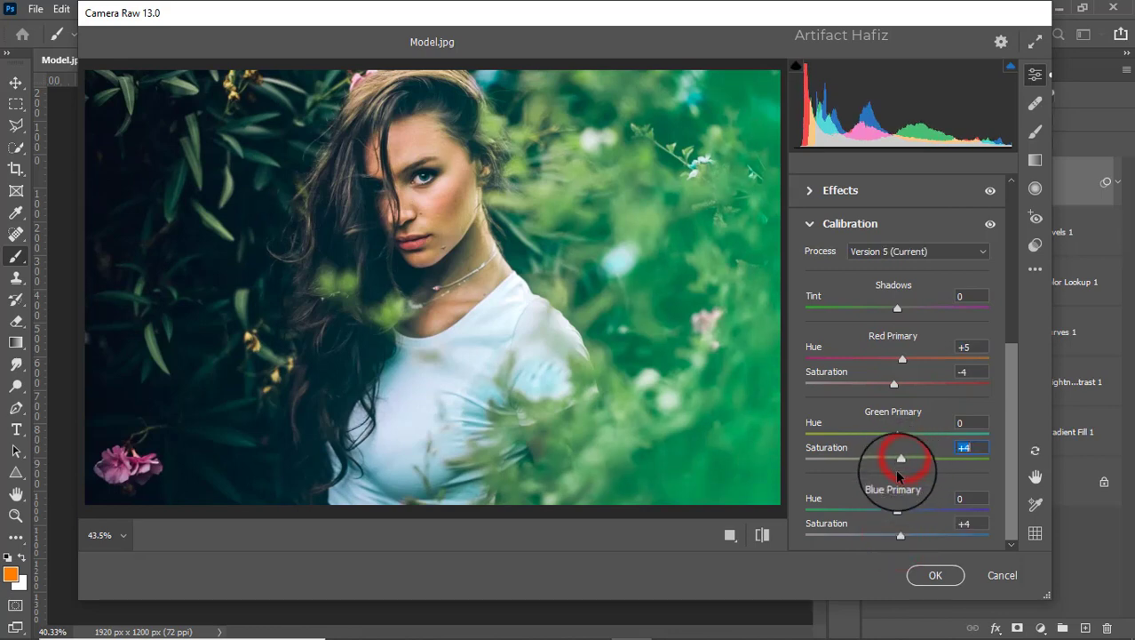
drag(901, 534, 904, 534)
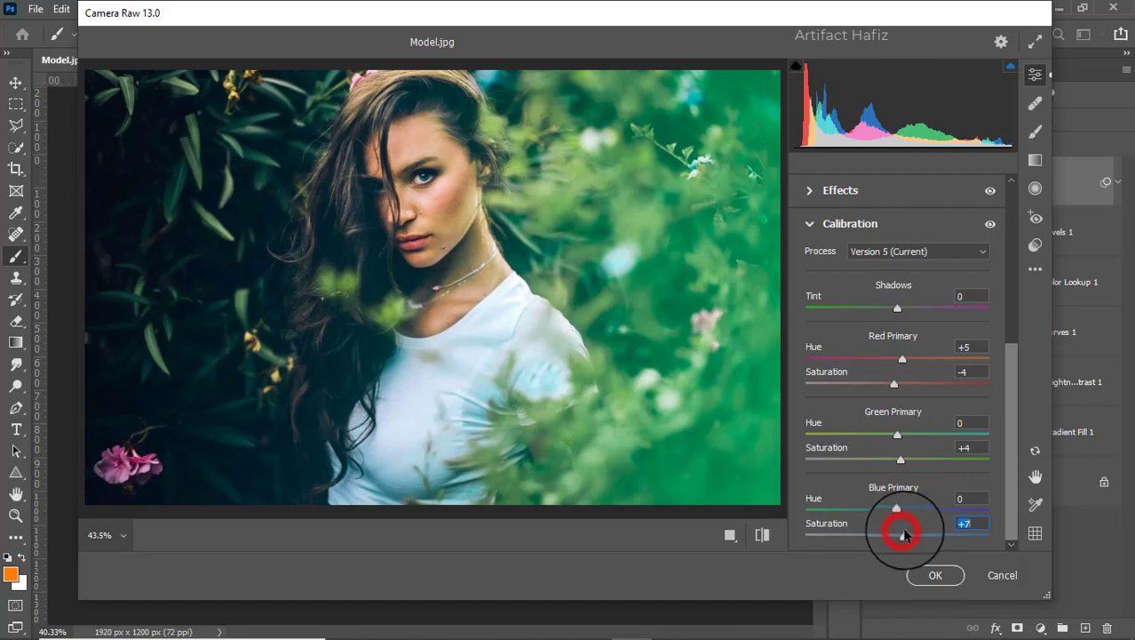
click(924, 575)
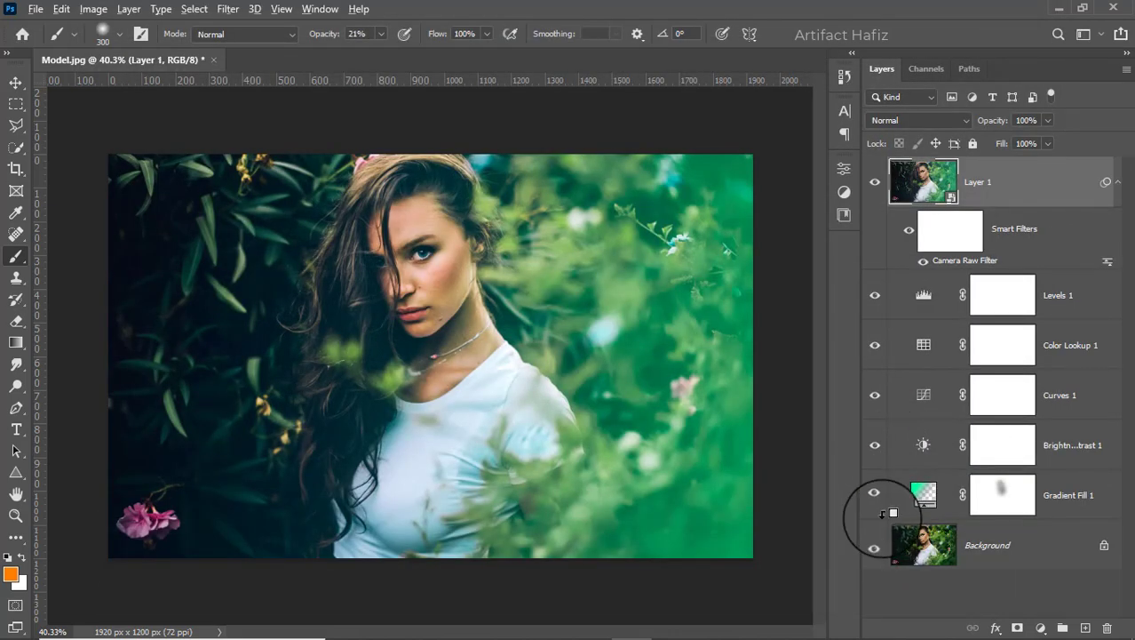
Step: Compare the graded photo with the original by toggling the visibility of all layers except Background
alt+click(875, 547)
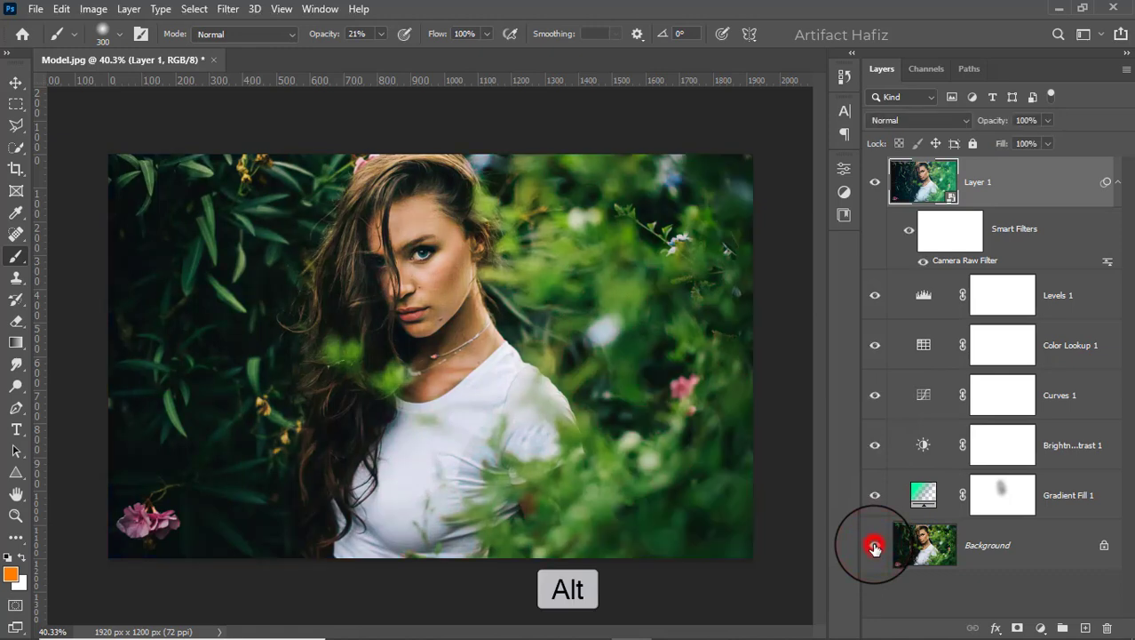
alt+click(875, 547)
alt+click(875, 547)
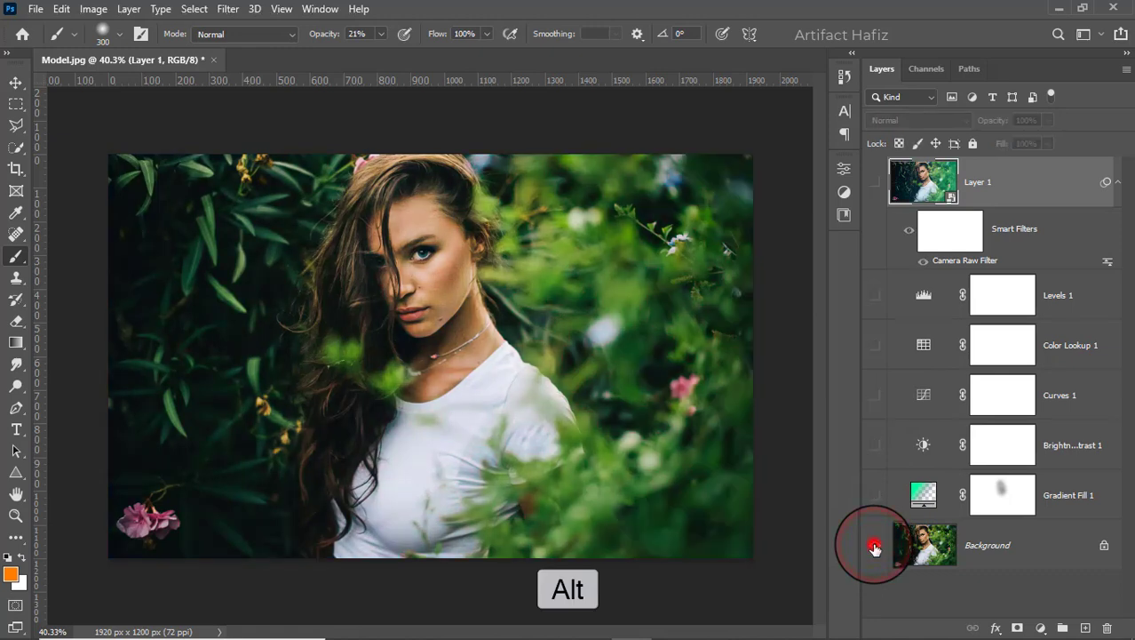
alt+click(875, 546)
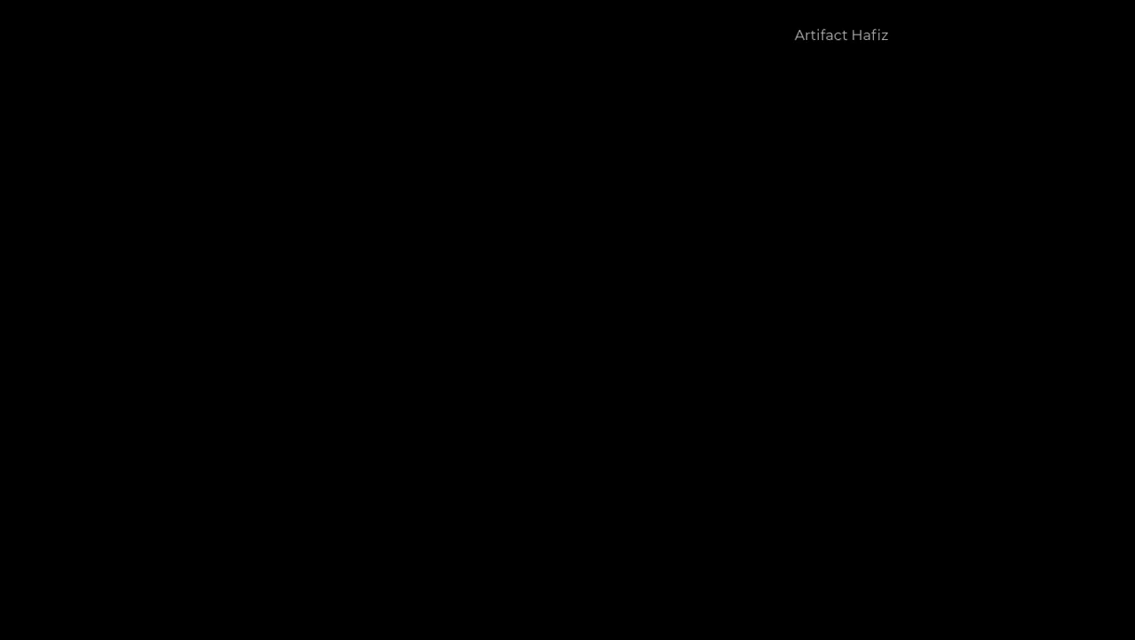